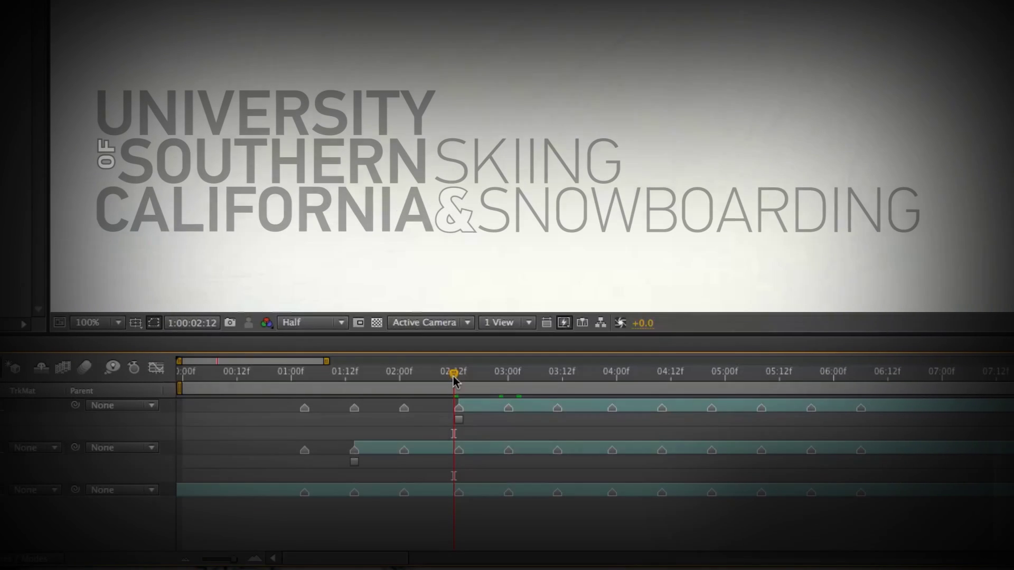
- Scrub through the finished ski example's animation in its timeline
drag(378, 376, 478, 380)
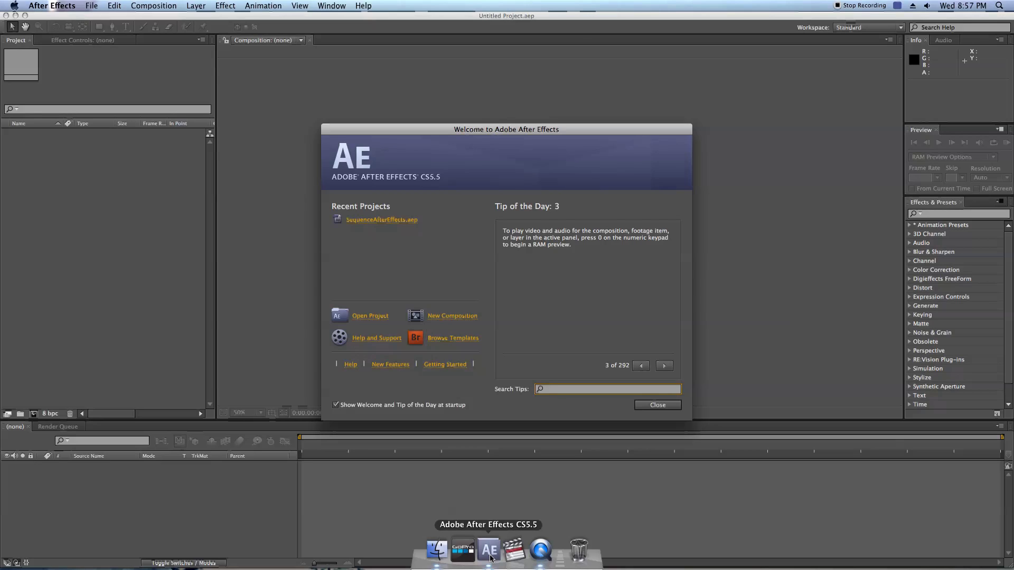
- Dismiss the Welcome to Adobe After Effects dialog with Esc
key(Escape)
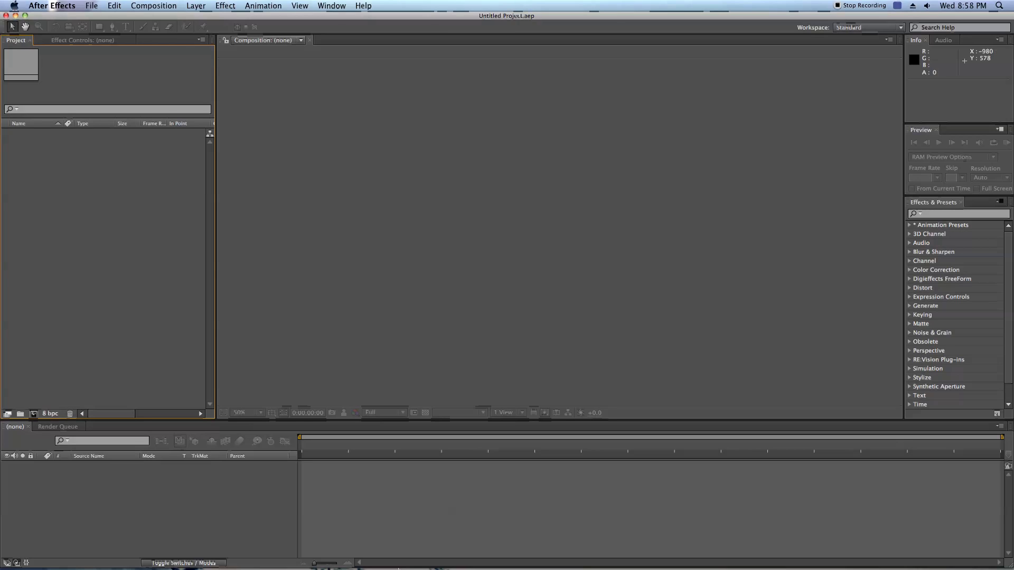
- Import SequenceRaw_Music.mov from Desktop > Sequence Files in Finder into the Project panel
click(438, 555)
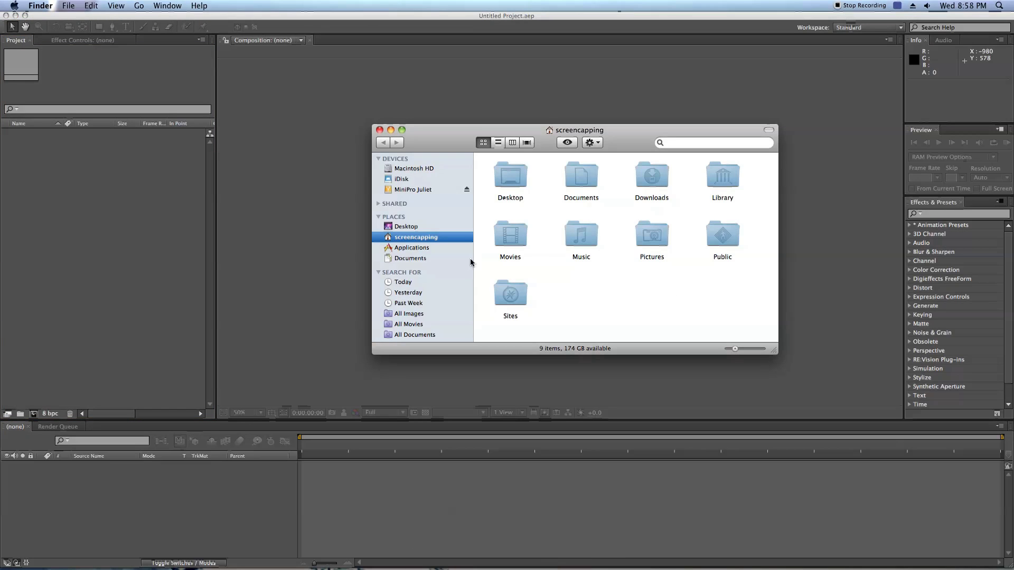
click(426, 227)
double_click(585, 176)
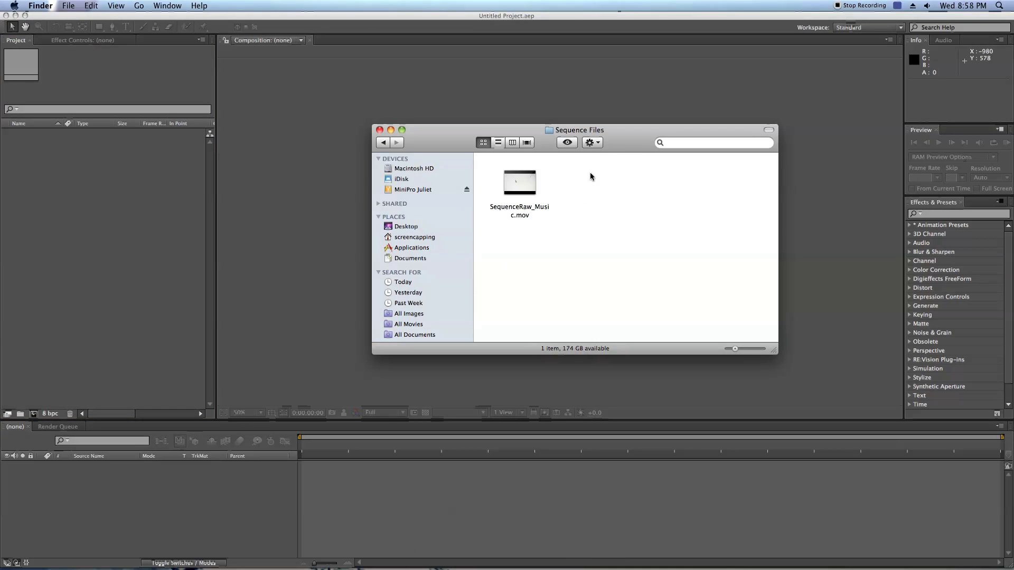
click(529, 184)
double_click(531, 190)
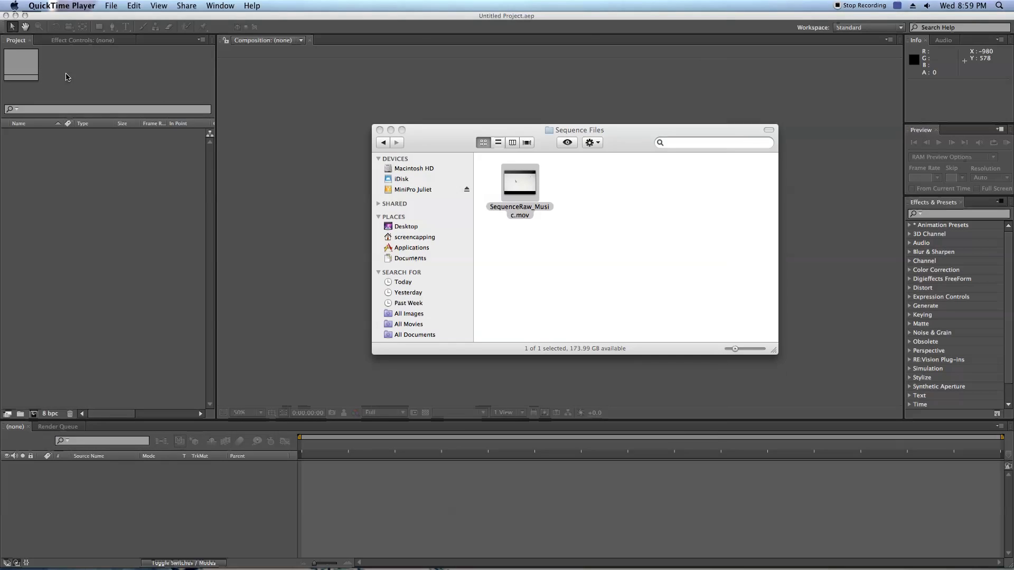
drag(531, 189, 99, 184)
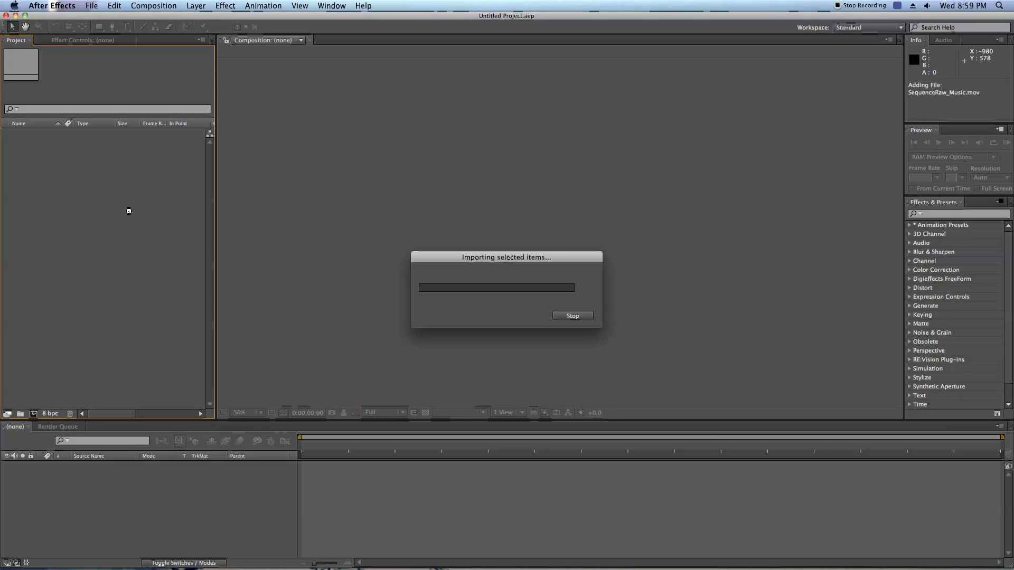
click(64, 192)
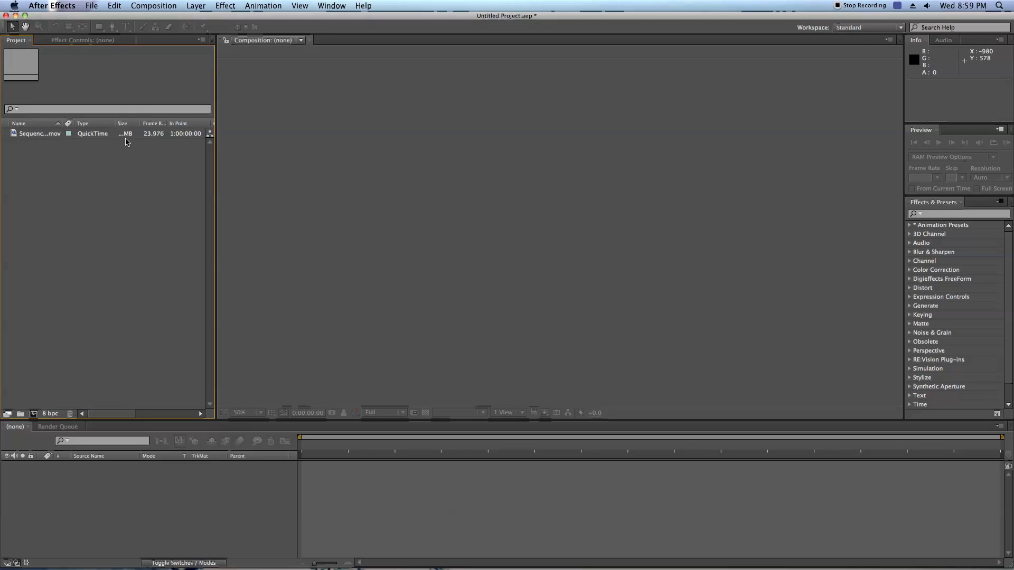
- Build a SequenceRaw_Music composition by dropping the ski clip on the new-composition button
click(153, 6)
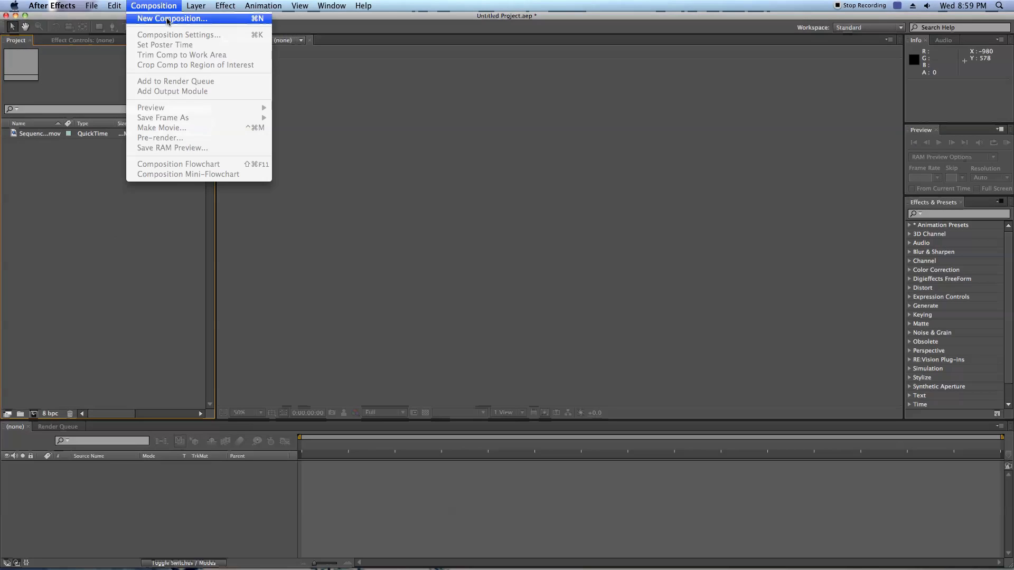
click(167, 19)
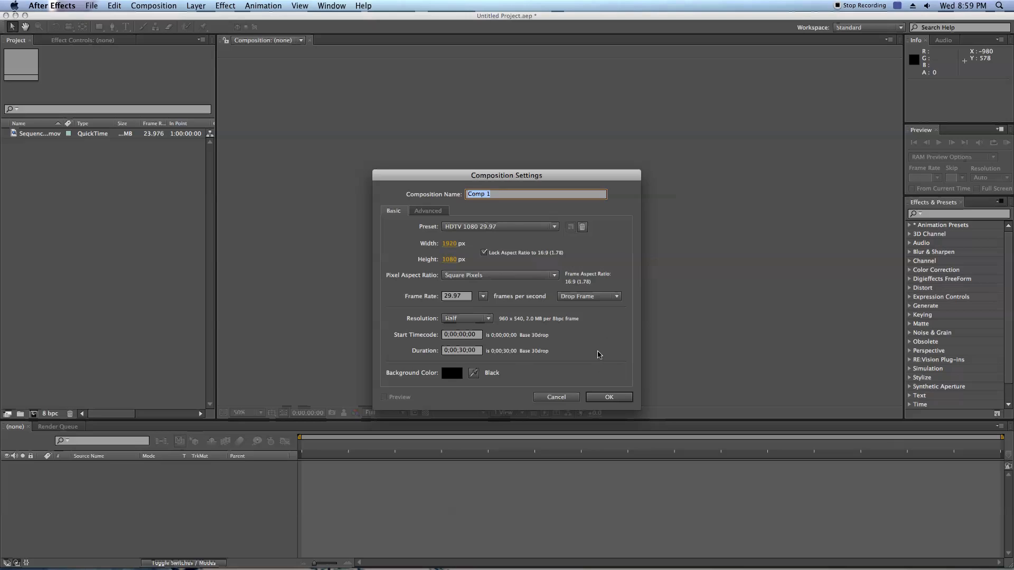
click(556, 397)
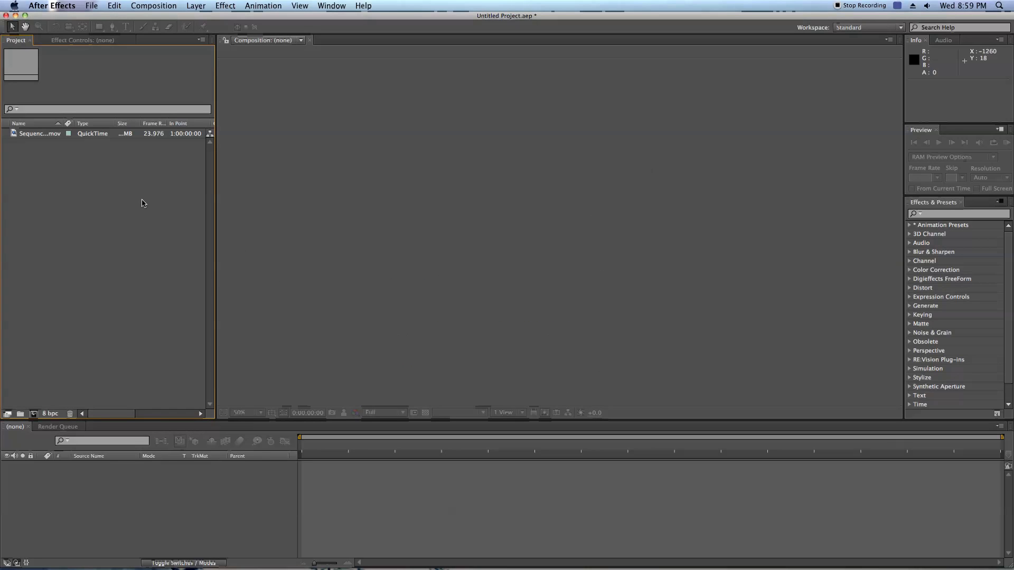
click(30, 135)
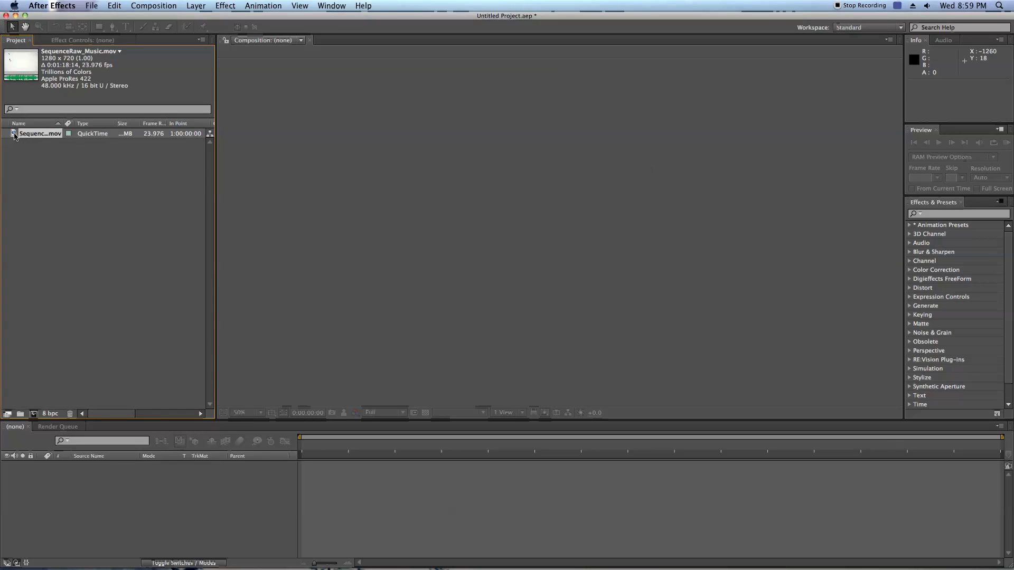
drag(14, 136, 33, 415)
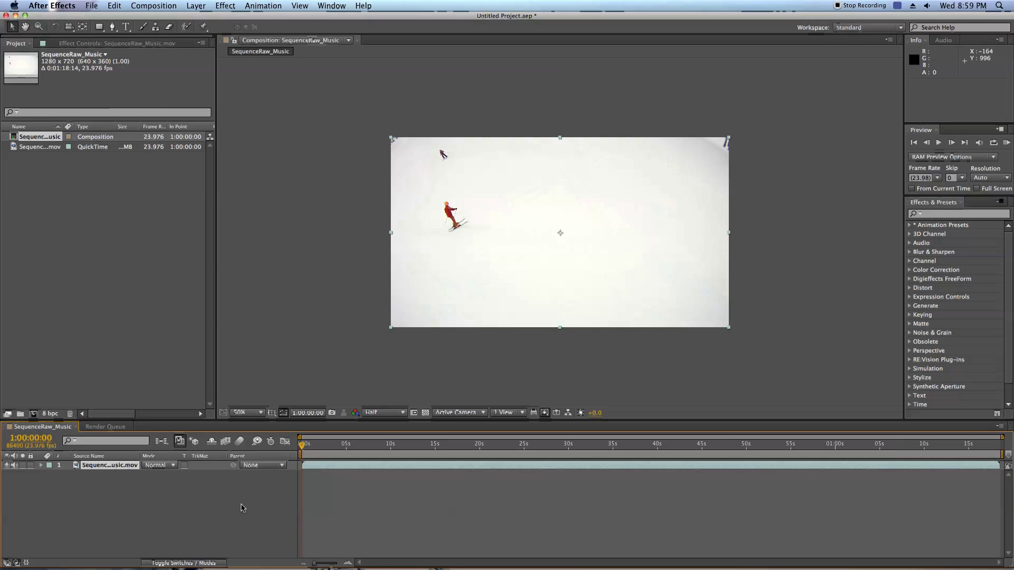
- Trim the ski clip layer's out point to about 1:00:08:14 and end the work area there
drag(344, 446, 965, 455)
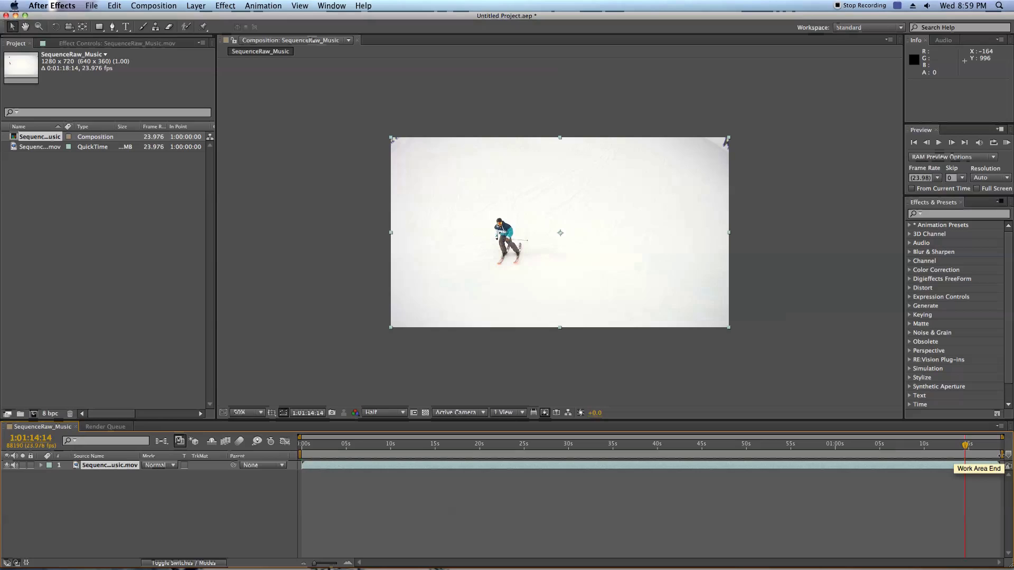
drag(965, 454, 926, 462)
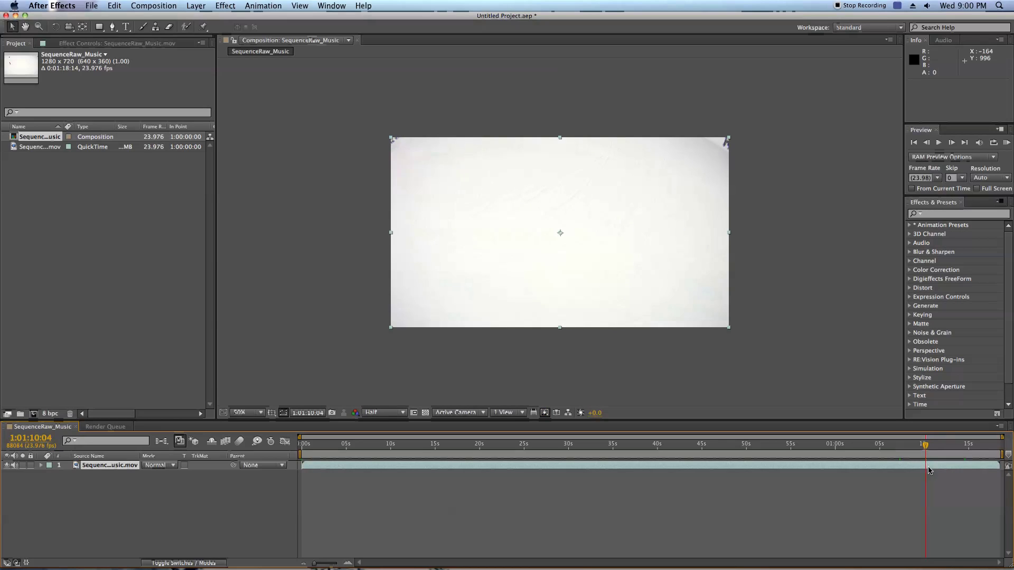
drag(928, 470, 306, 472)
click(302, 447)
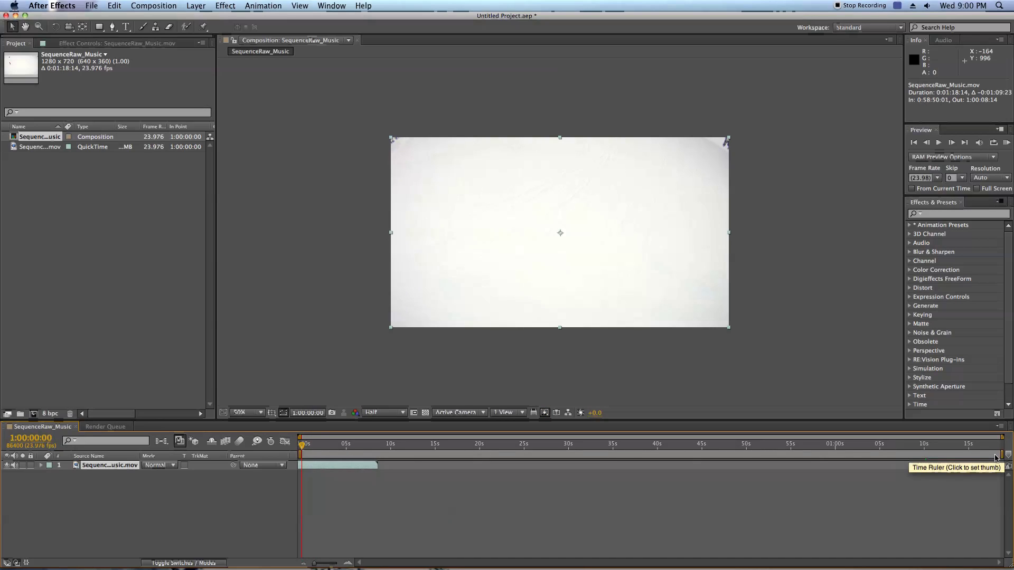
drag(1001, 455, 380, 457)
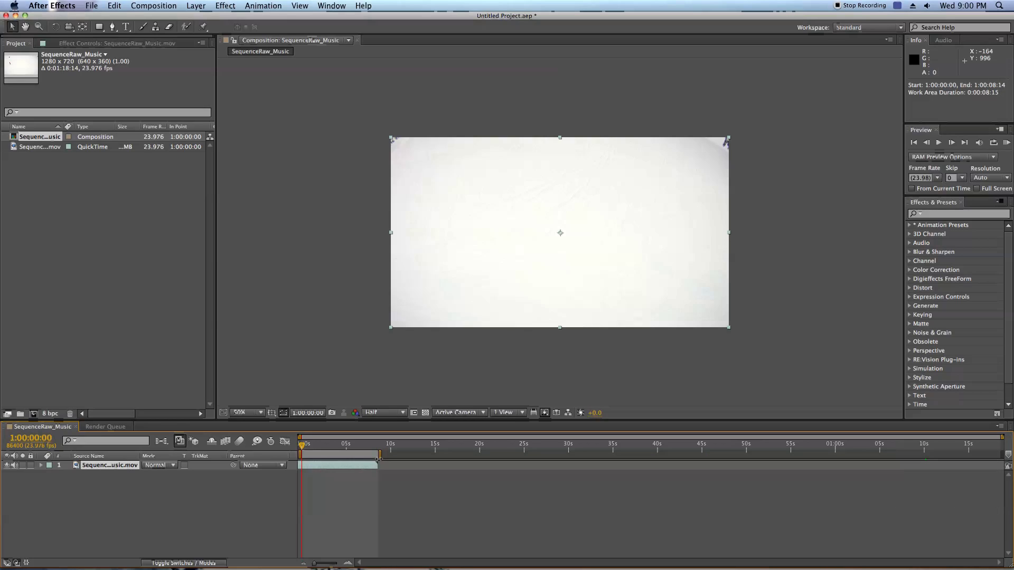
click(326, 447)
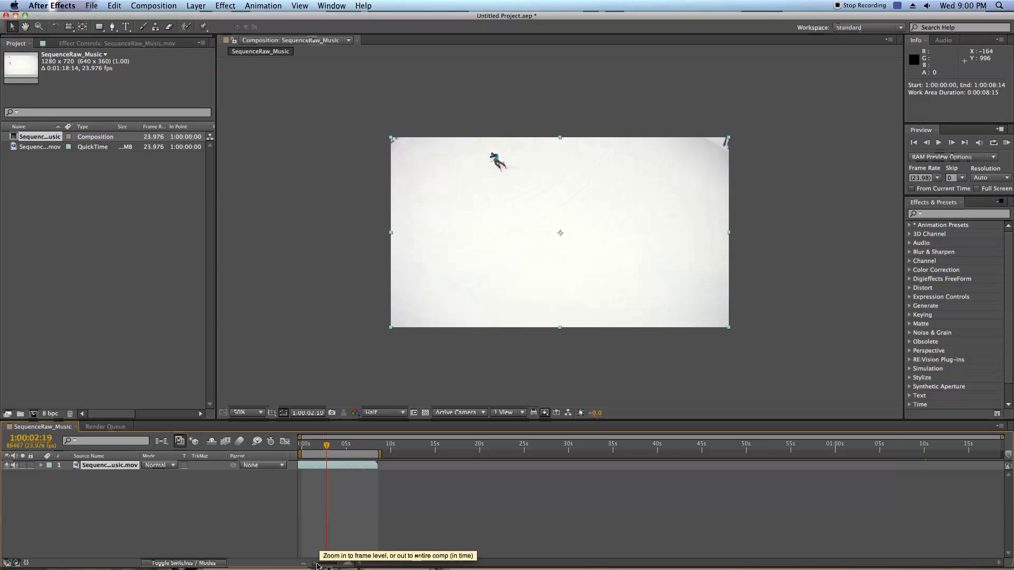
- Zoom the timeline in and reveal the ski clip layer's Audio > Waveform
drag(315, 565, 334, 566)
key(Home)
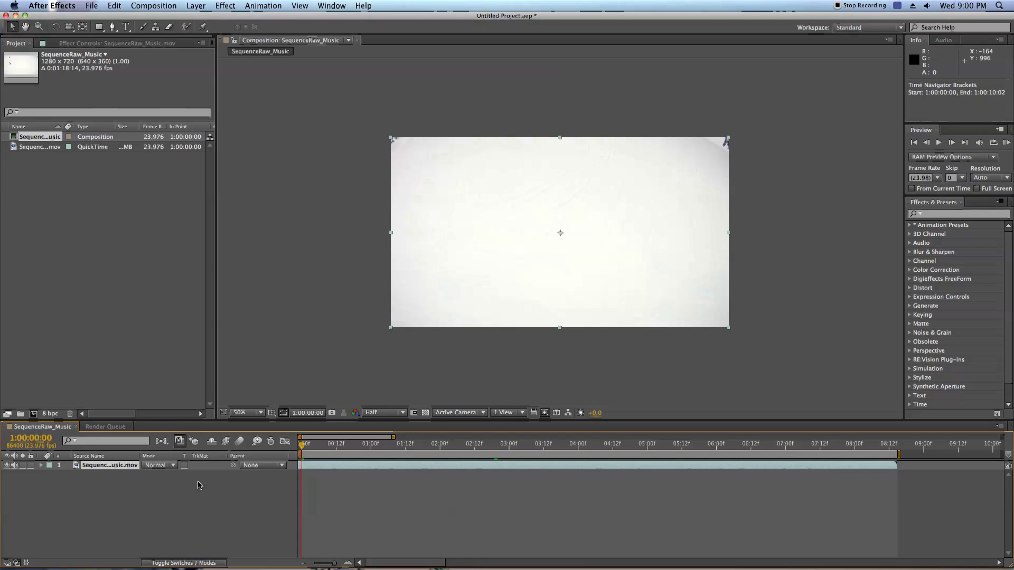
click(41, 465)
click(51, 483)
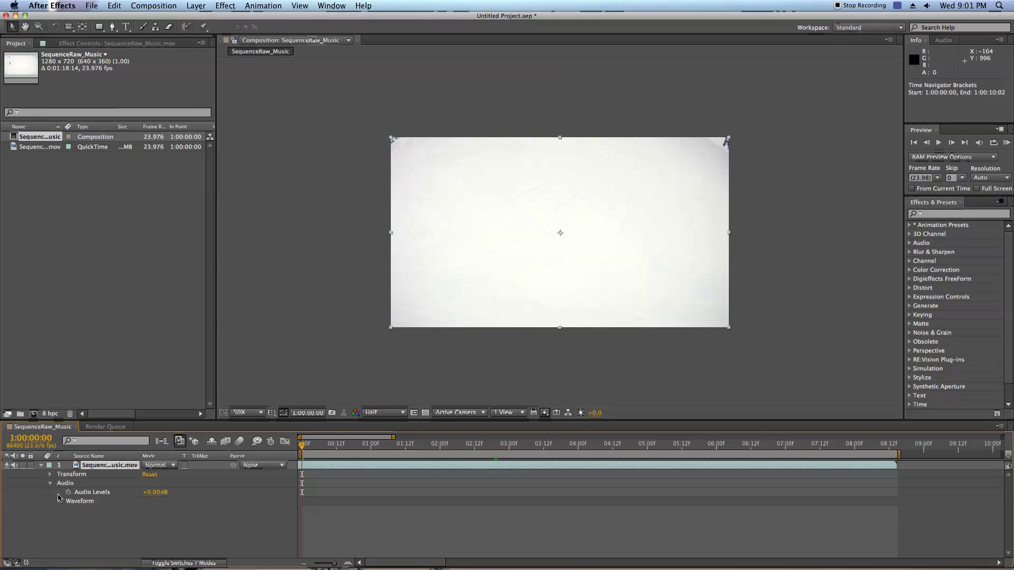
click(61, 501)
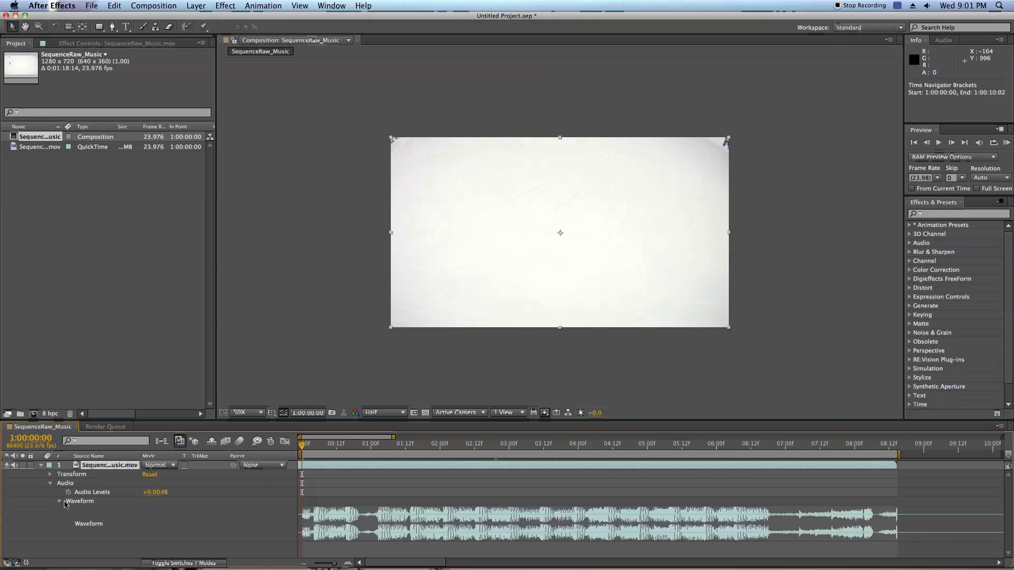
- RAM-preview the trimmed clip with its music, then stop playback
click(1006, 143)
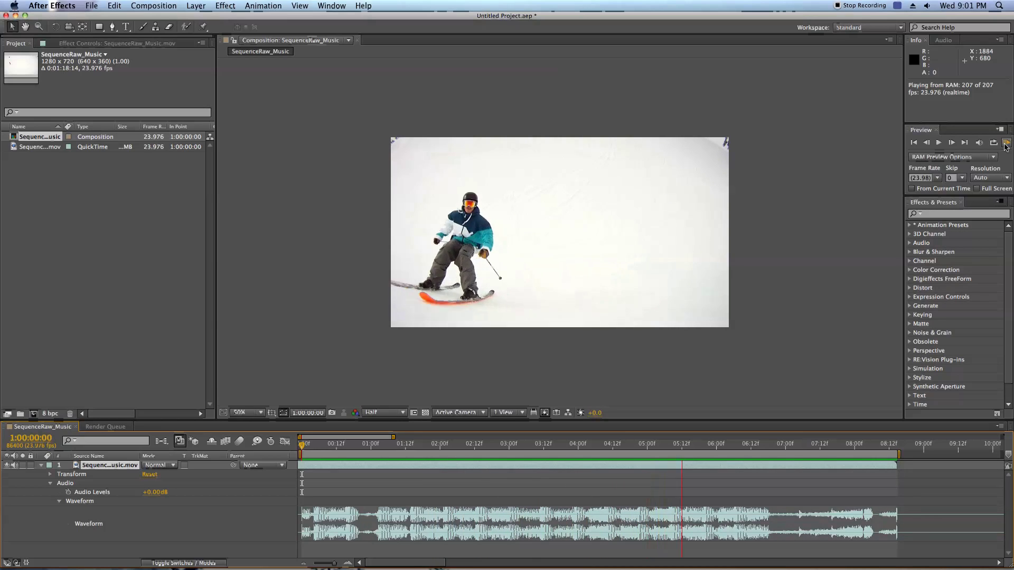
click(436, 415)
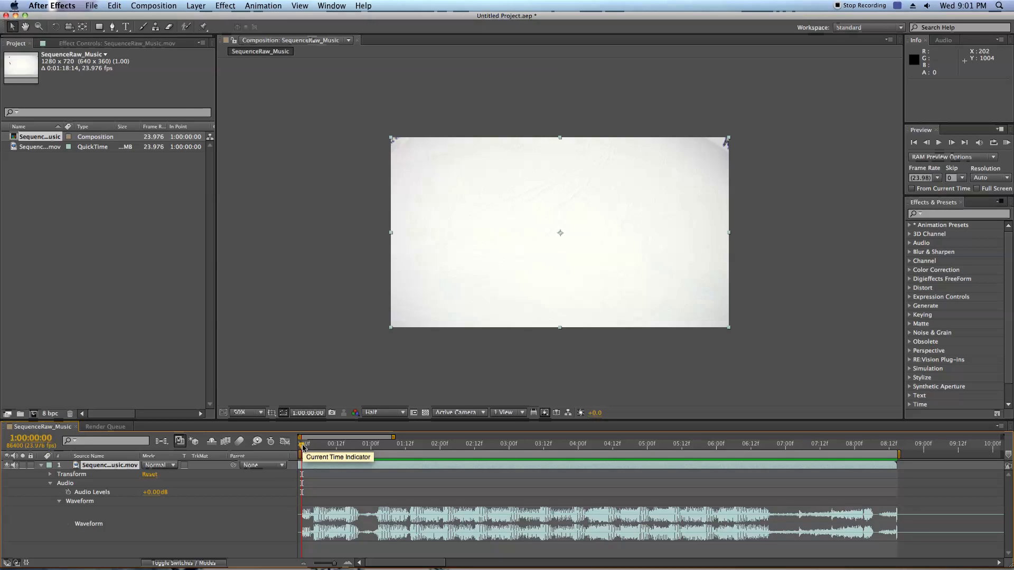
mouse_move(302, 448)
mouse_down()
mouse_move(740, 465)
mouse_move(306, 448)
mouse_up()
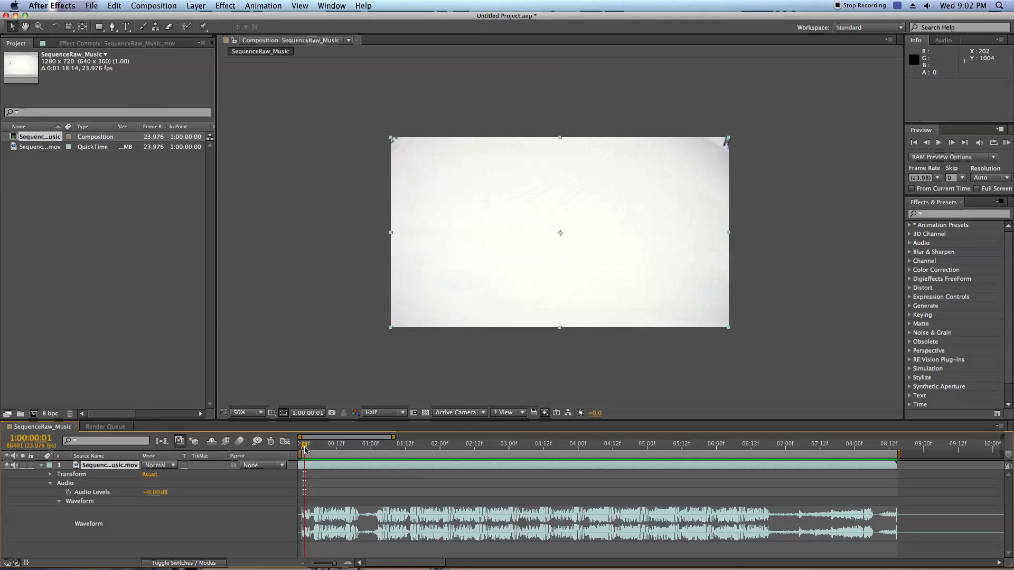
- Drop layer markers on the music's beats, starting with one at 1:14
drag(304, 448, 302, 448)
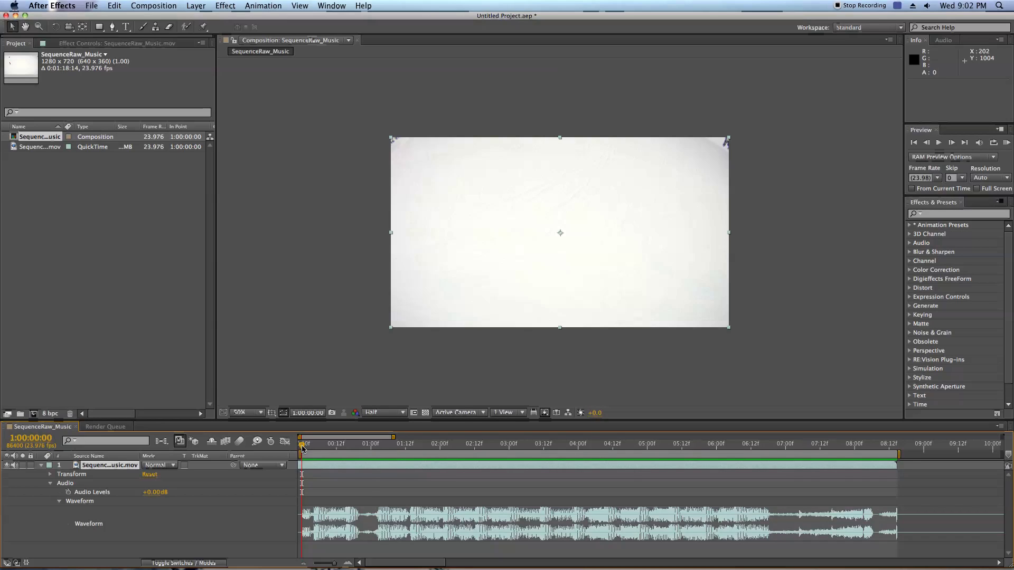
drag(302, 448, 379, 455)
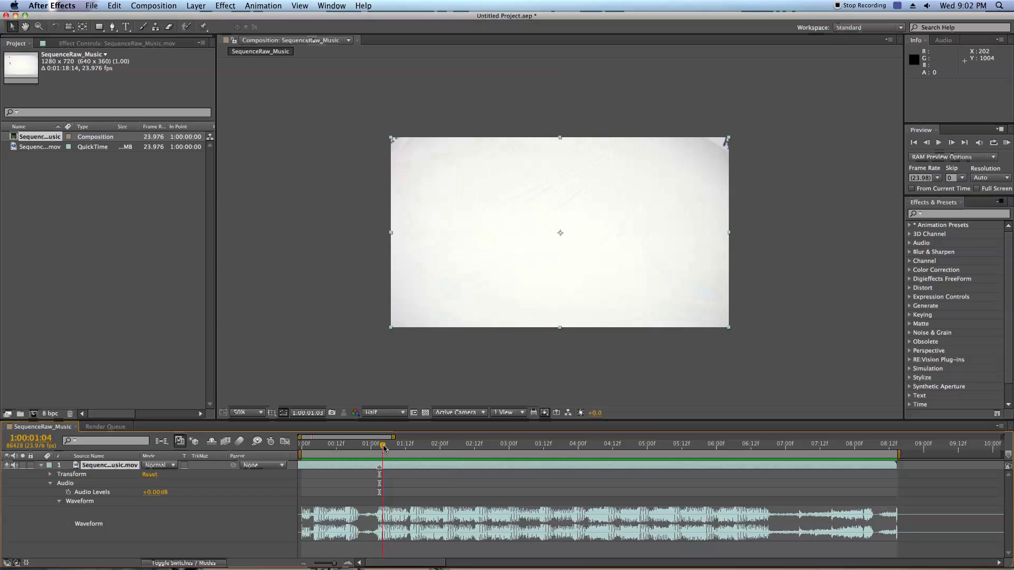
mouse_move(379, 451)
mouse_down()
mouse_move(735, 450)
mouse_move(541, 449)
mouse_up()
key(KP_Multiply)
key(KP_Multiply)
key(KP_Multiply)
key(KP_Multiply)
key(KP_Multiply)
key(KP_Multiply)
key(KP_Multiply)
key(KP_Multiply)
key(KP_Multiply)
key(KP_Multiply)
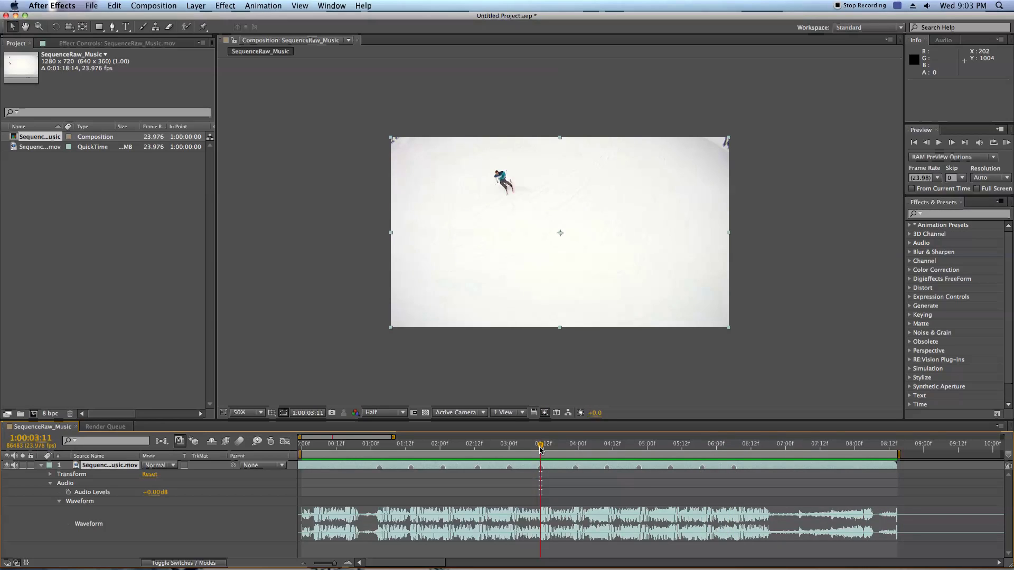
click(409, 448)
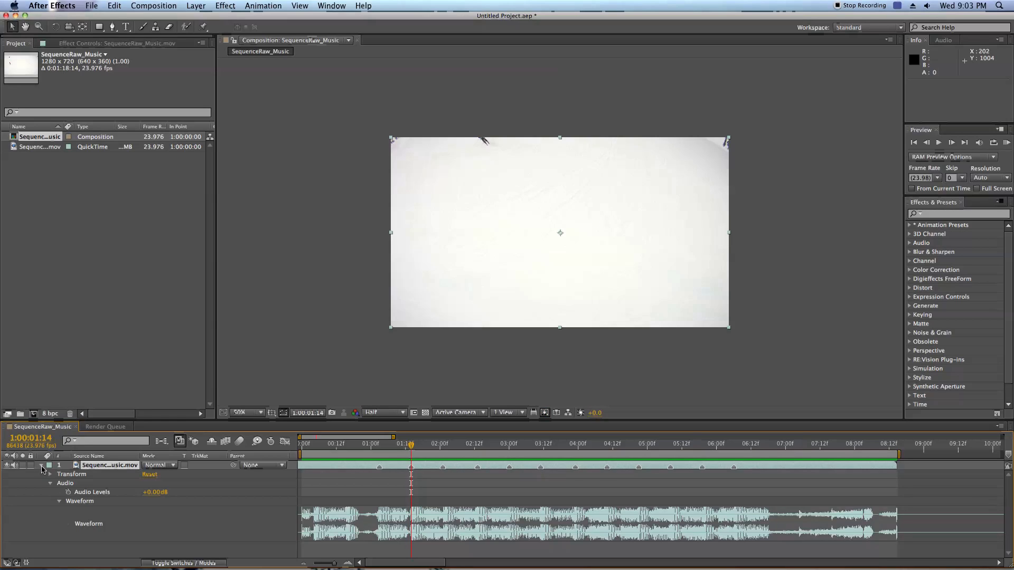
- Collapse the layer's properties and duplicate the marked ski clip layer with Cmd+D
click(41, 467)
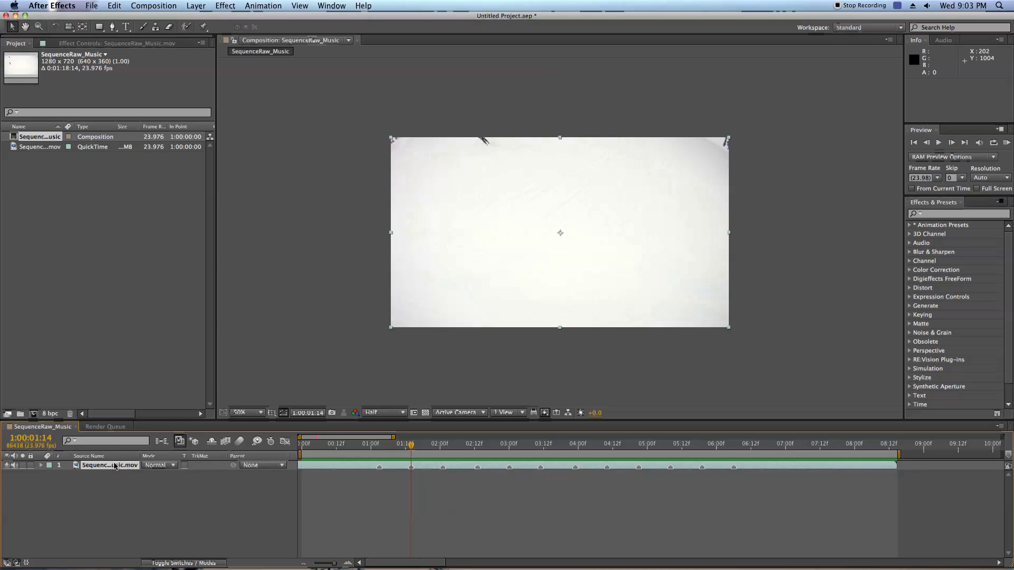
click(114, 5)
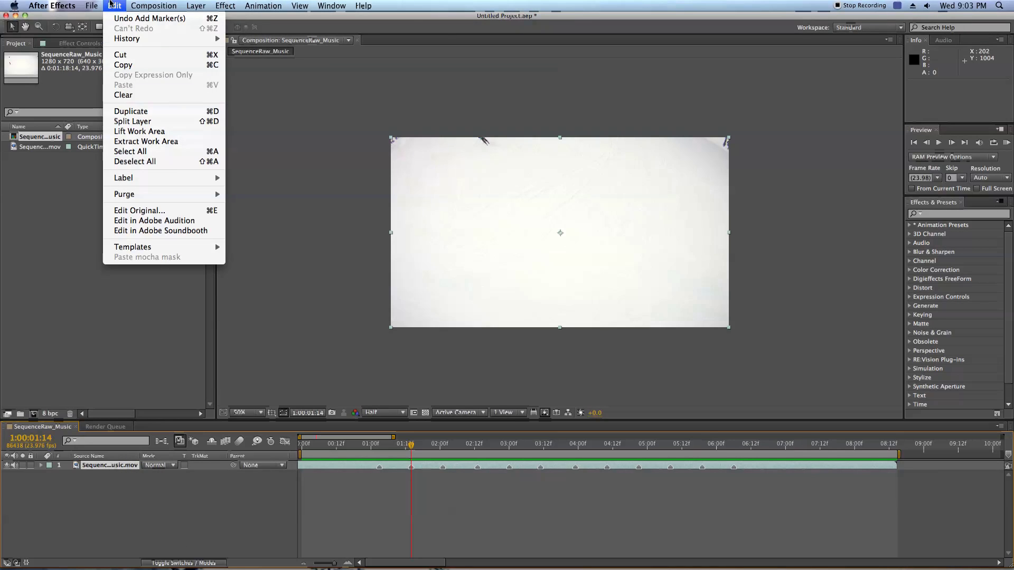
click(183, 401)
key(super+d)
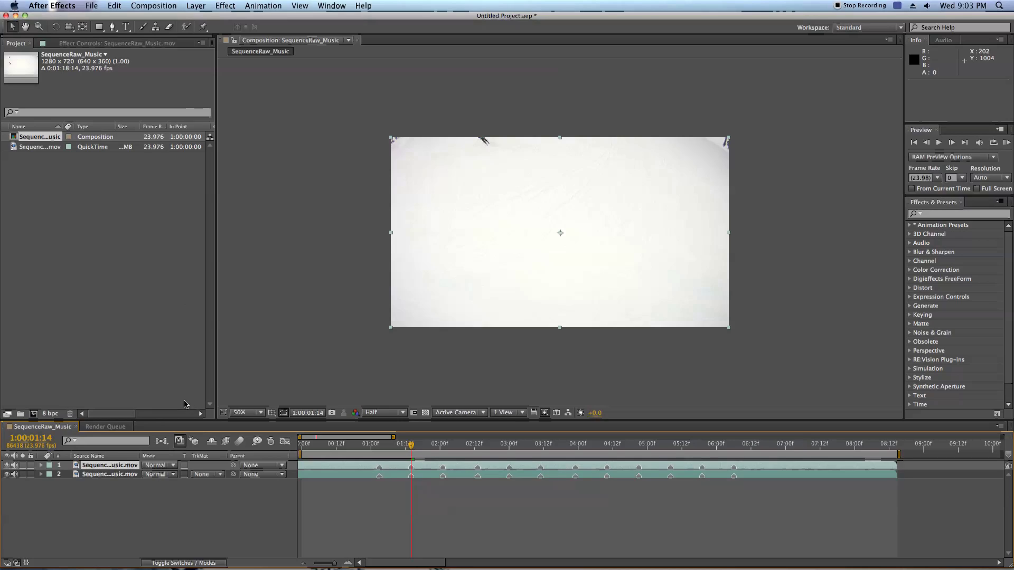
right_click(424, 468)
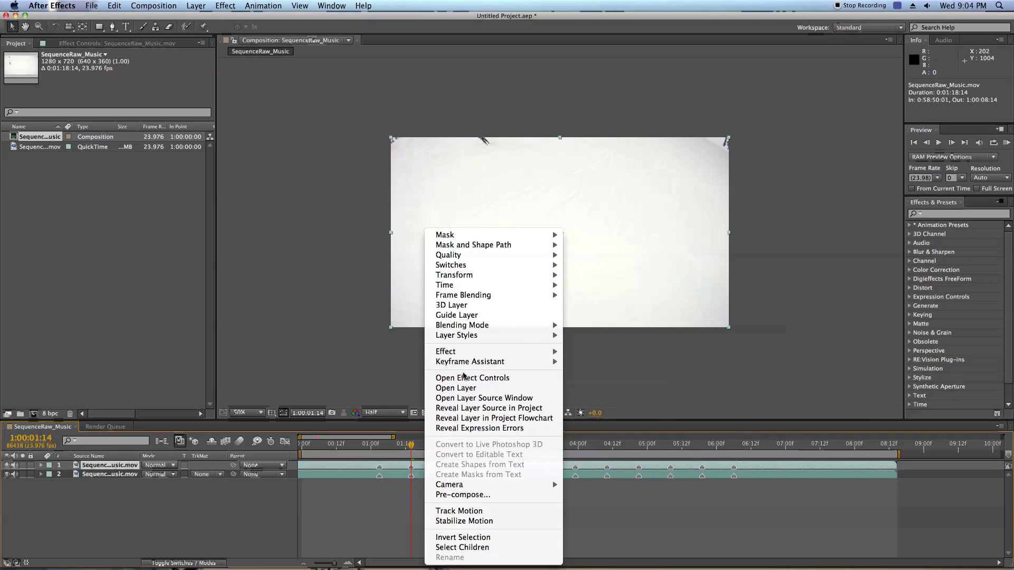
- Apply Time > Freeze Frame to the top layer at 1:00:01:14 and scrub to check the hold
mouse_move(473, 326)
mouse_move(459, 285)
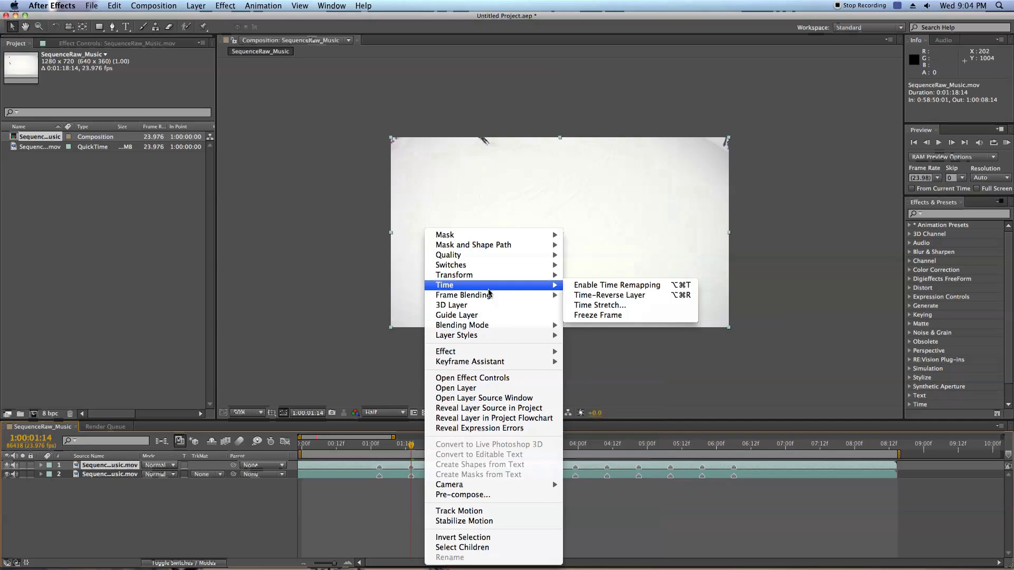
click(601, 316)
mouse_move(411, 445)
mouse_down()
mouse_move(297, 447)
mouse_move(731, 446)
mouse_move(412, 453)
mouse_up()
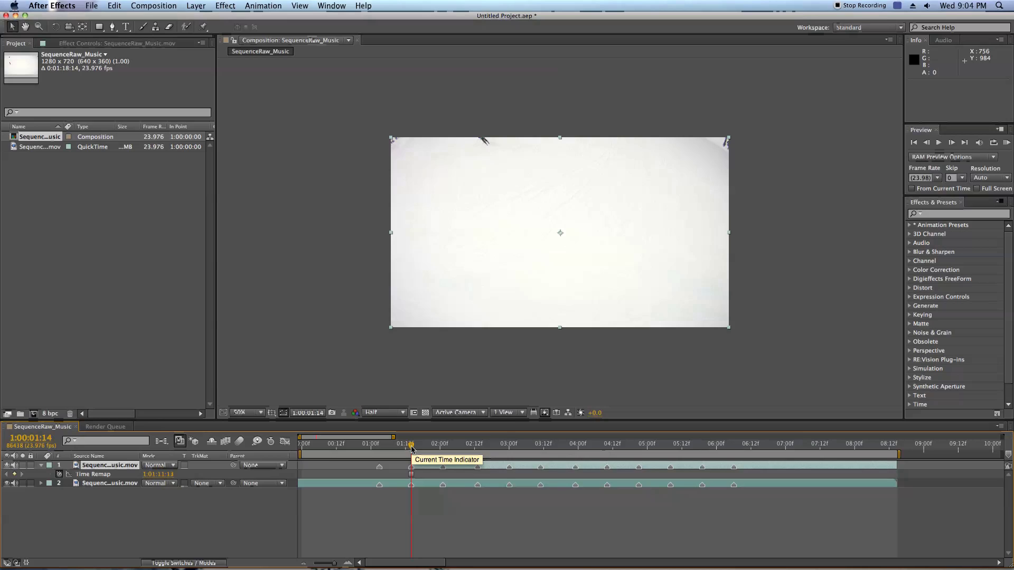
drag(412, 449, 422, 468)
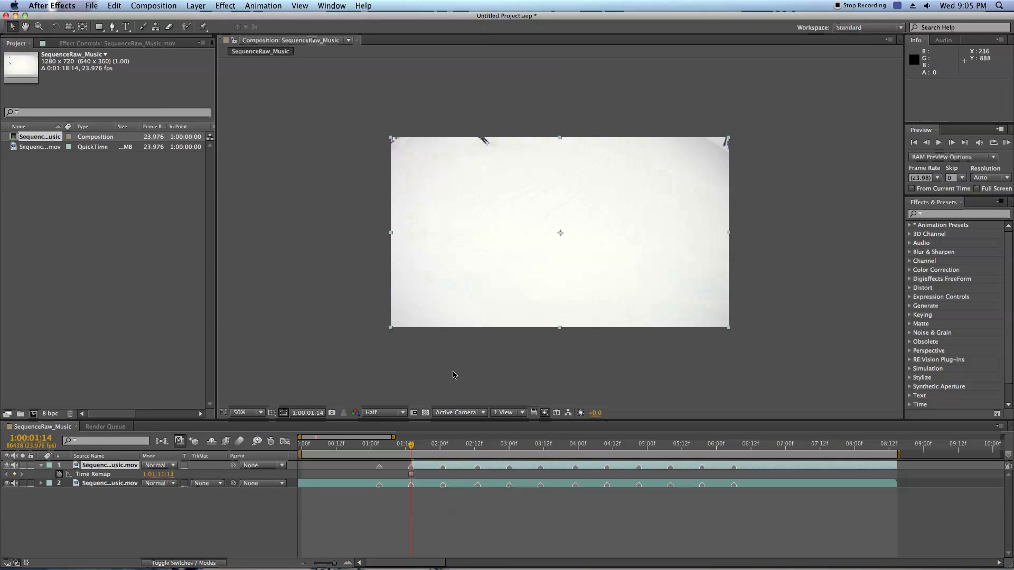
- Select the frozen top layer and draw a closed Pen-tool mask around the skier
click(117, 515)
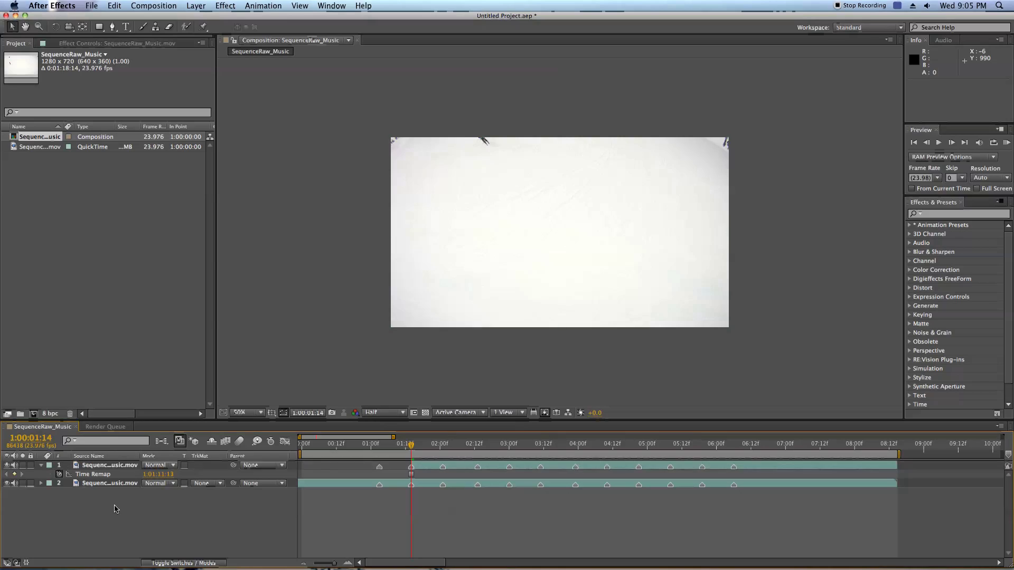
click(114, 469)
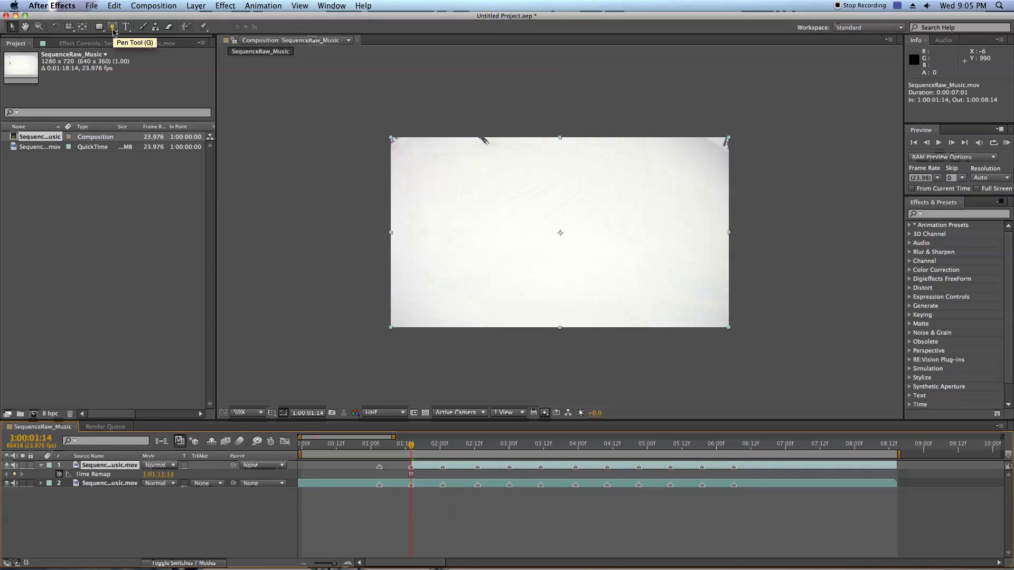
click(113, 28)
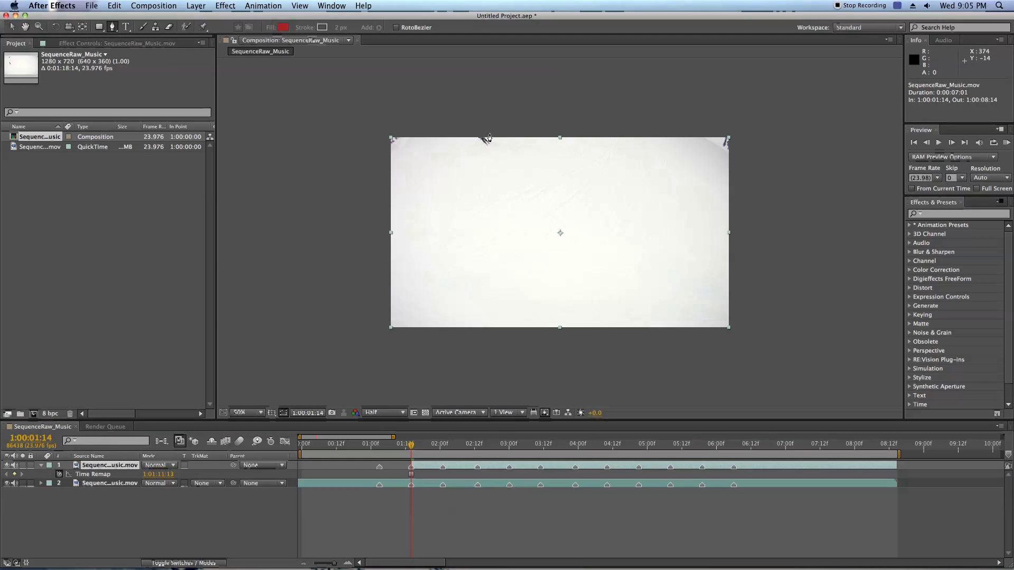
scroll(488, 139, up, 3)
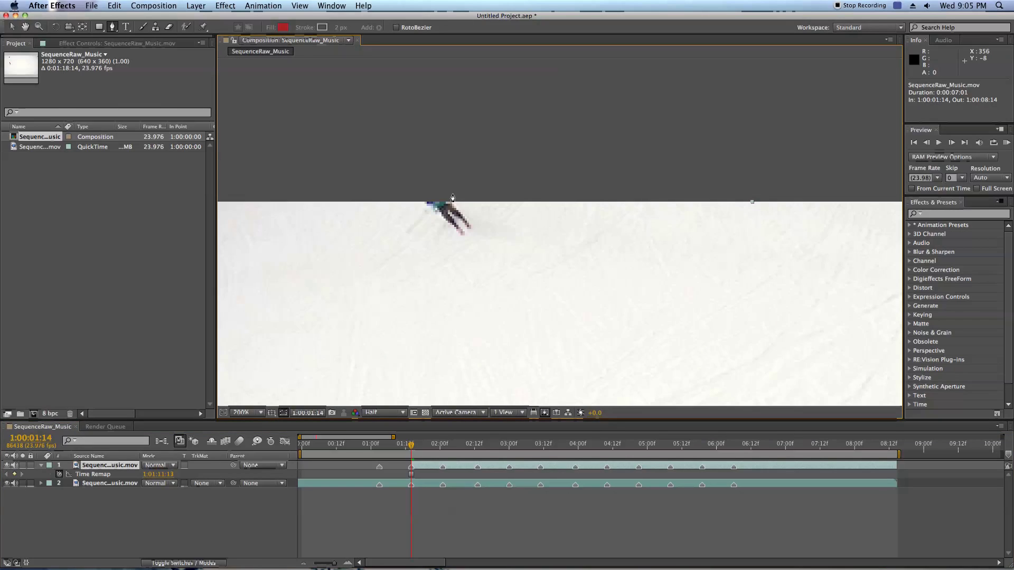
drag(451, 195, 466, 216)
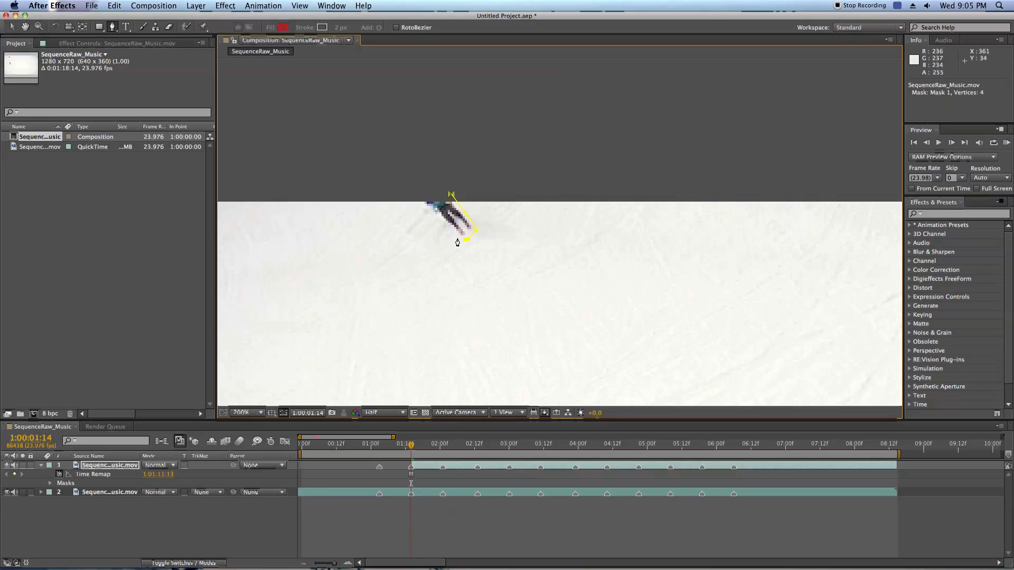
click(448, 232)
click(433, 216)
click(417, 200)
click(421, 192)
click(451, 195)
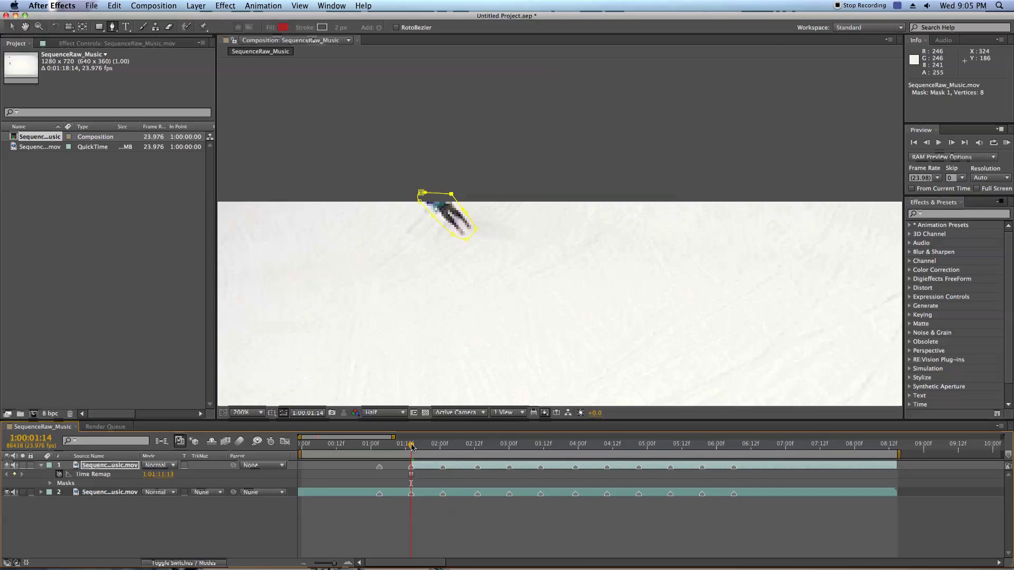
- Adjust the mask's vertices with the Selection tool to fit tightly around the skier
drag(411, 448, 465, 447)
key(v)
scroll(464, 201, up, 2)
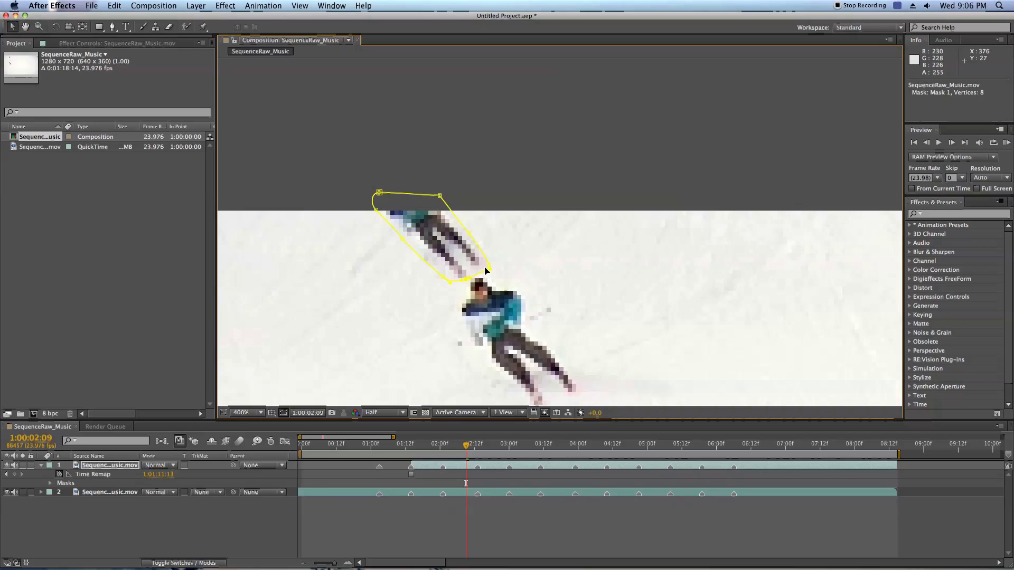
drag(489, 269, 487, 265)
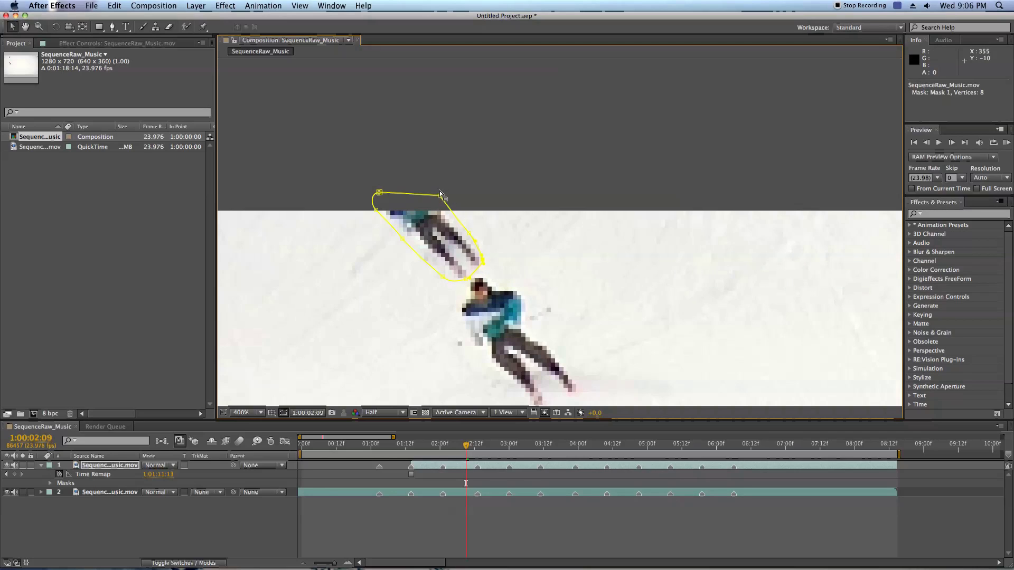
drag(439, 196, 459, 228)
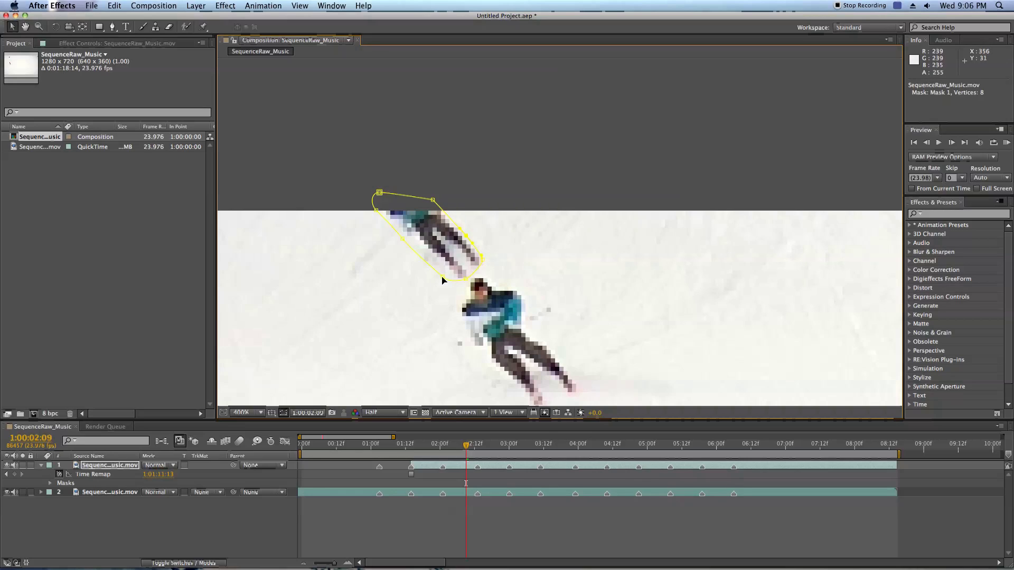
drag(442, 280, 450, 274)
drag(403, 243, 407, 239)
click(455, 446)
drag(455, 445, 476, 452)
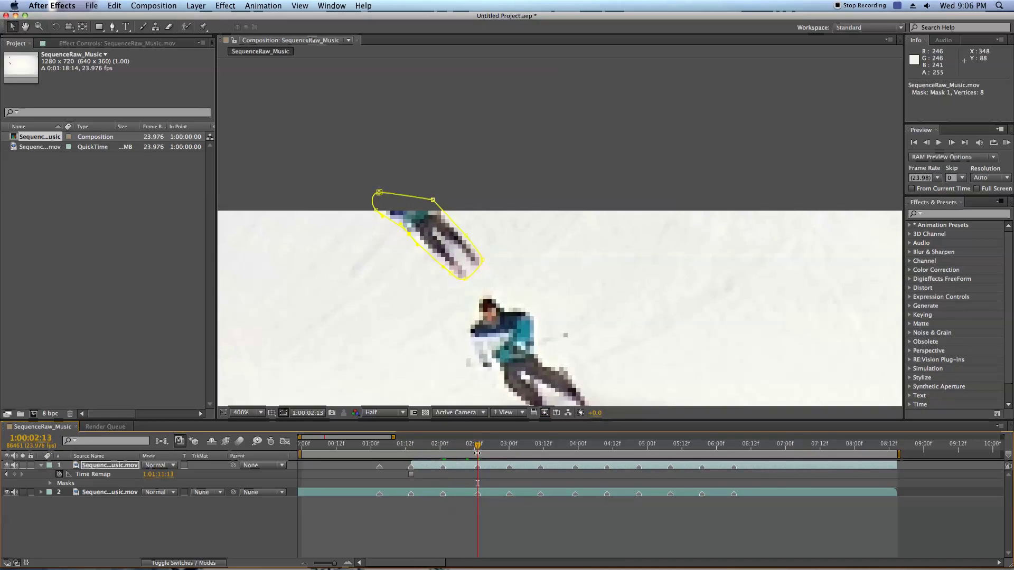
- Duplicate the original clip to the top, freeze it at 1:00:02:13, and start it there
click(104, 493)
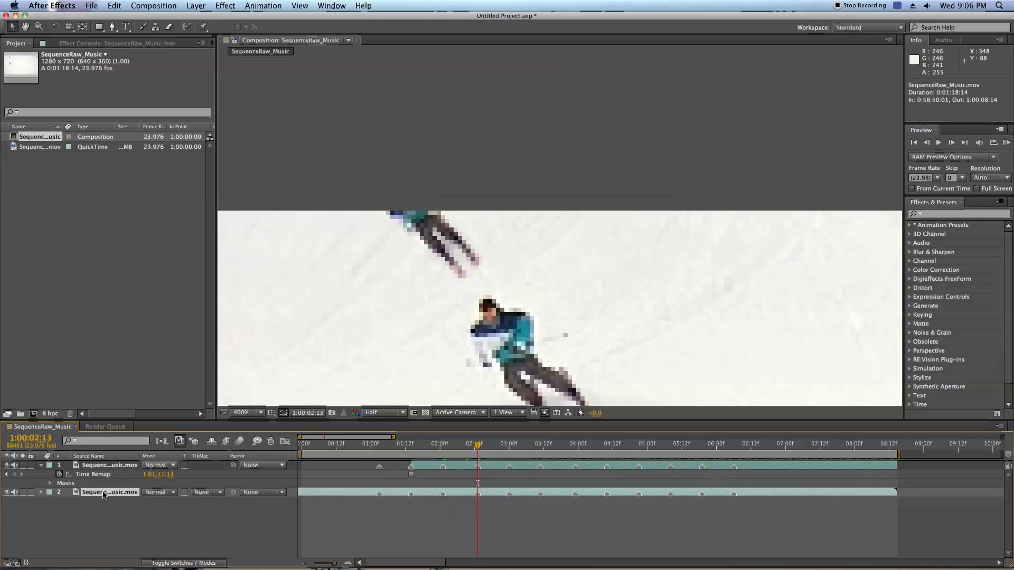
key(super+d)
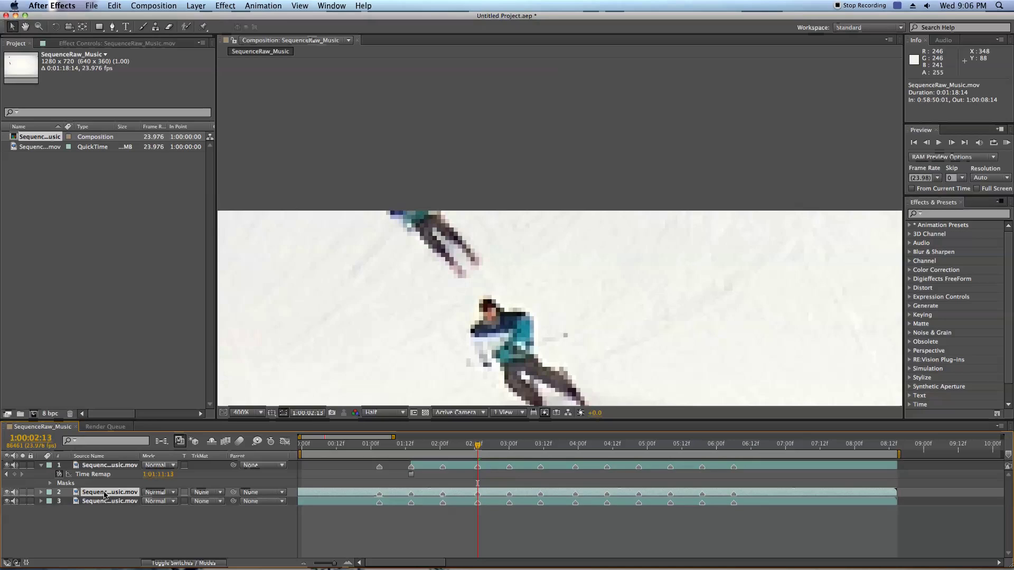
drag(104, 493, 107, 465)
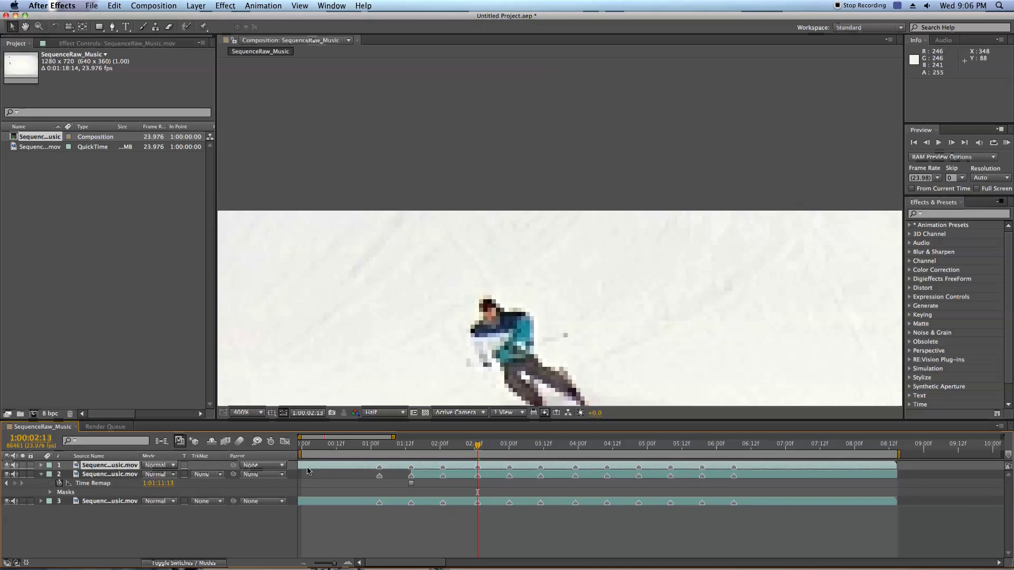
right_click(499, 474)
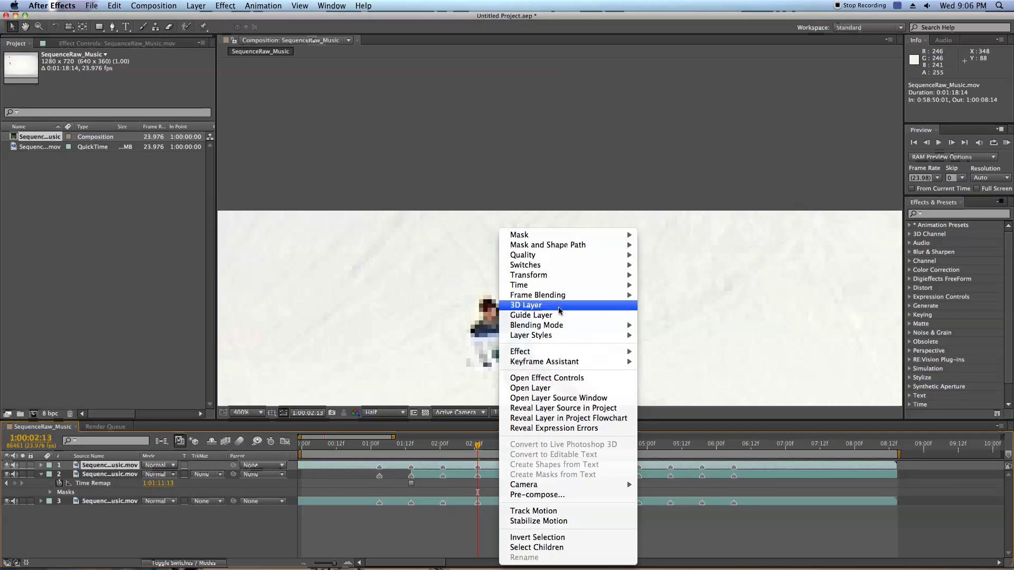
mouse_move(568, 298)
click(663, 313)
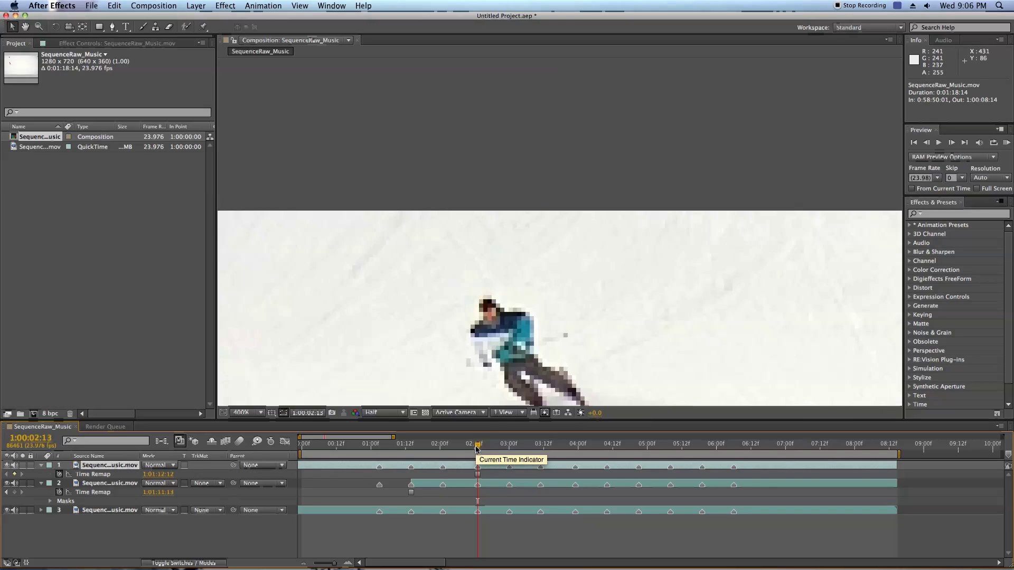
mouse_move(476, 449)
mouse_down()
mouse_move(321, 448)
mouse_move(478, 455)
mouse_up()
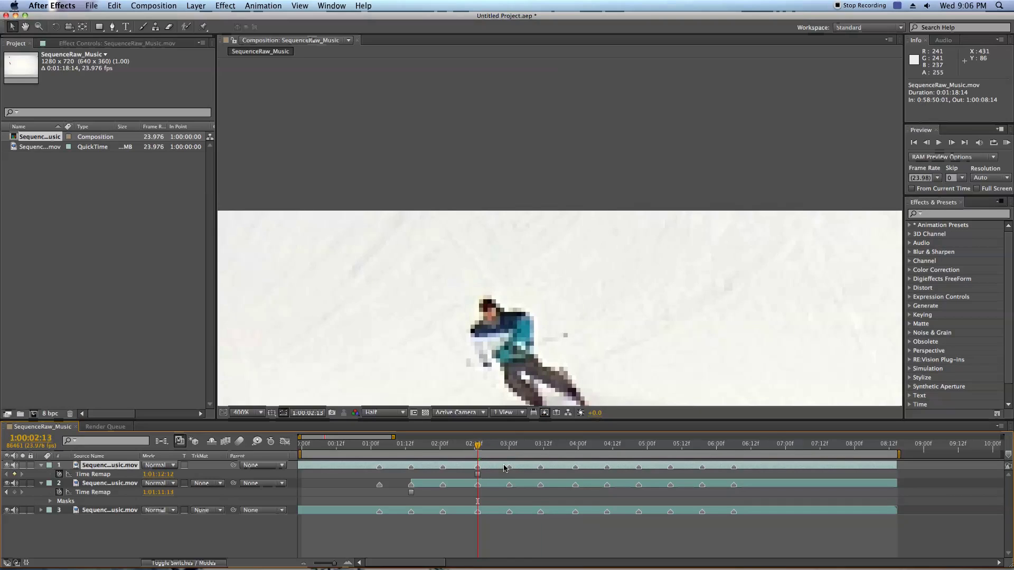
key(alt+bracketleft)
key(g)
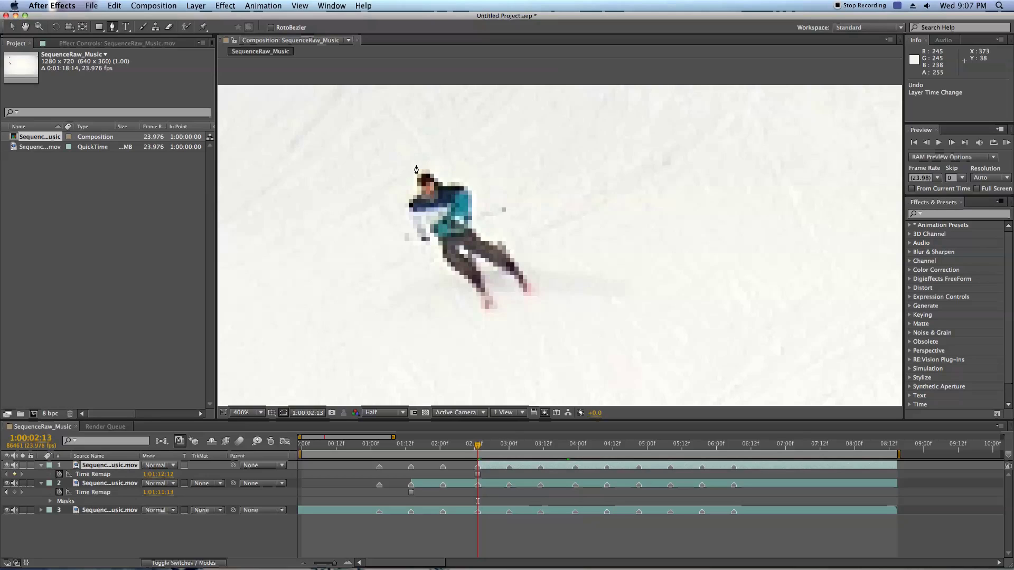
- Draw a closed Pen mask around the skier on layer 1, from head and body to skis and legs
click(418, 168)
click(432, 165)
click(442, 174)
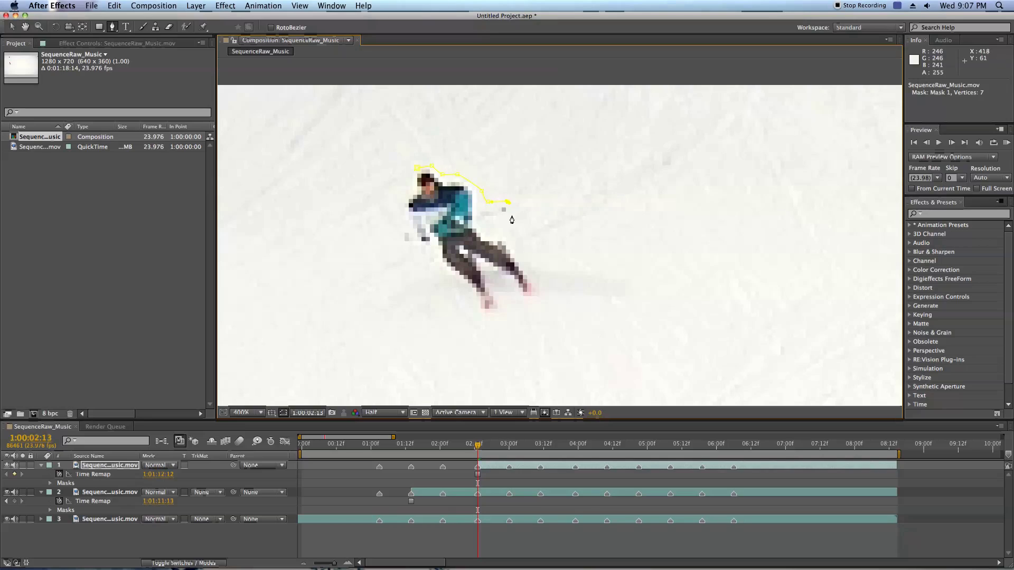
click(499, 236)
drag(550, 268, 529, 305)
click(636, 290)
drag(433, 260, 405, 253)
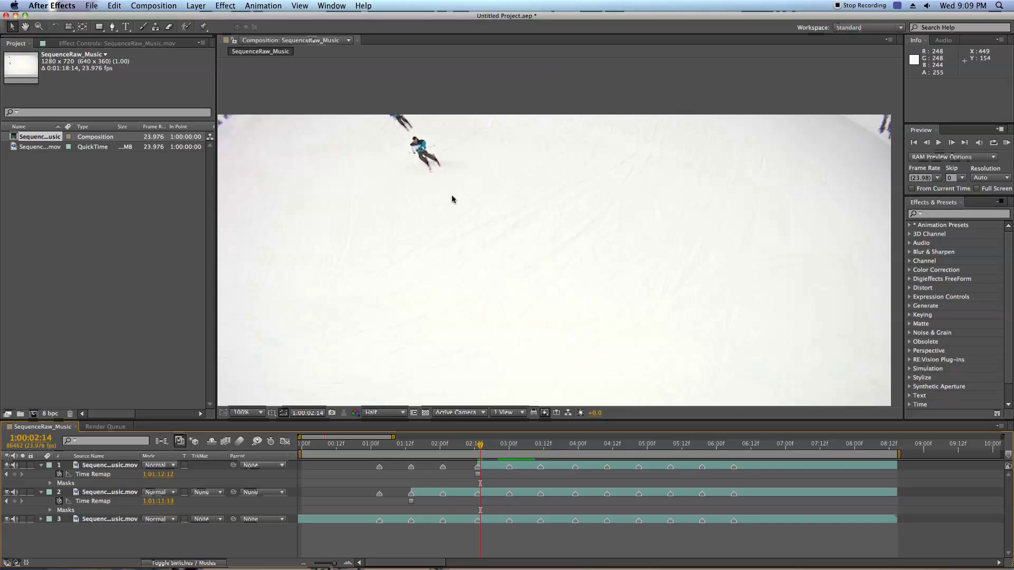
- Set layer 1's blending mode to Darken and scrub the timeline to preview the overlapping skiers
click(183, 563)
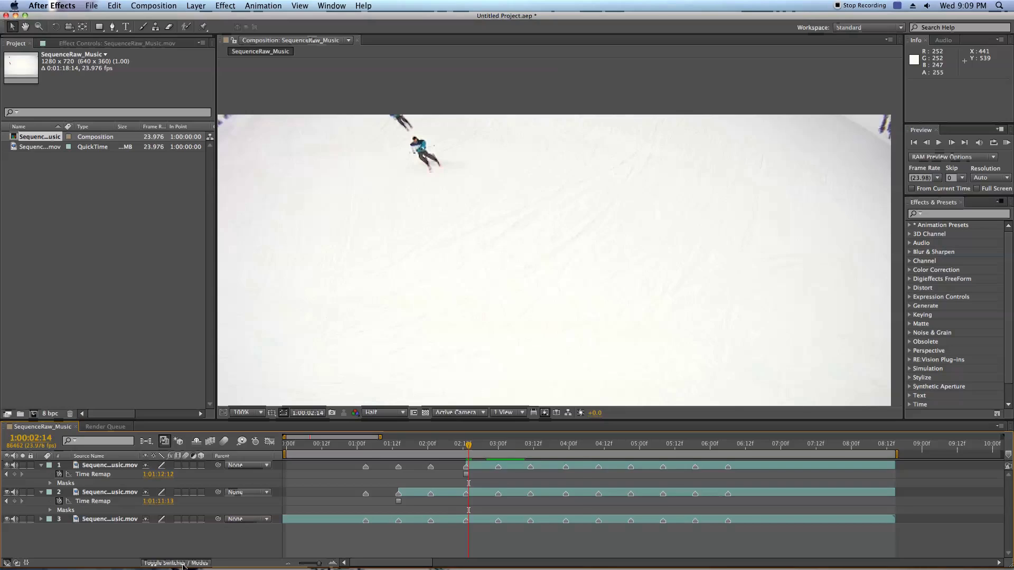
click(183, 563)
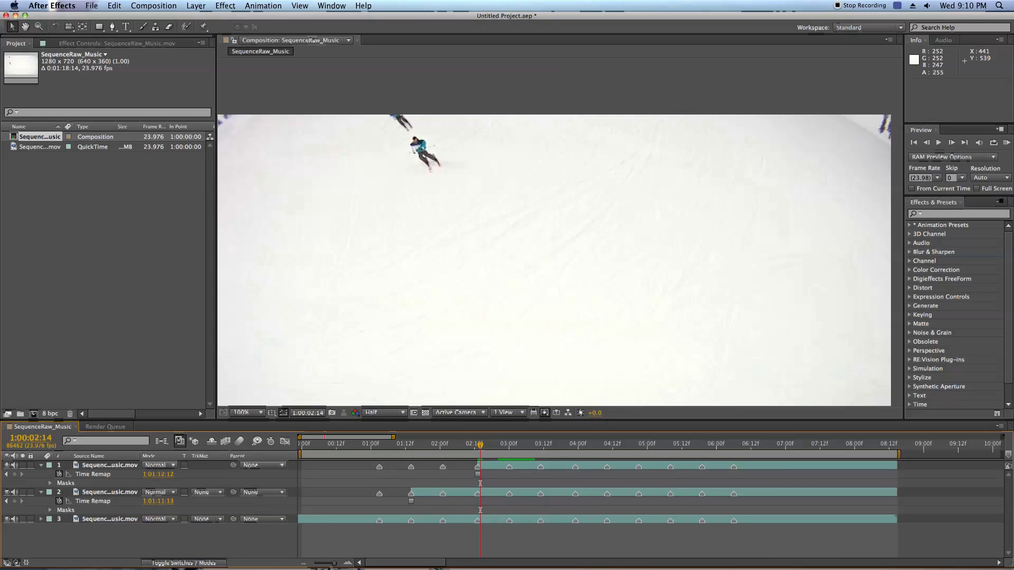
drag(484, 449, 503, 449)
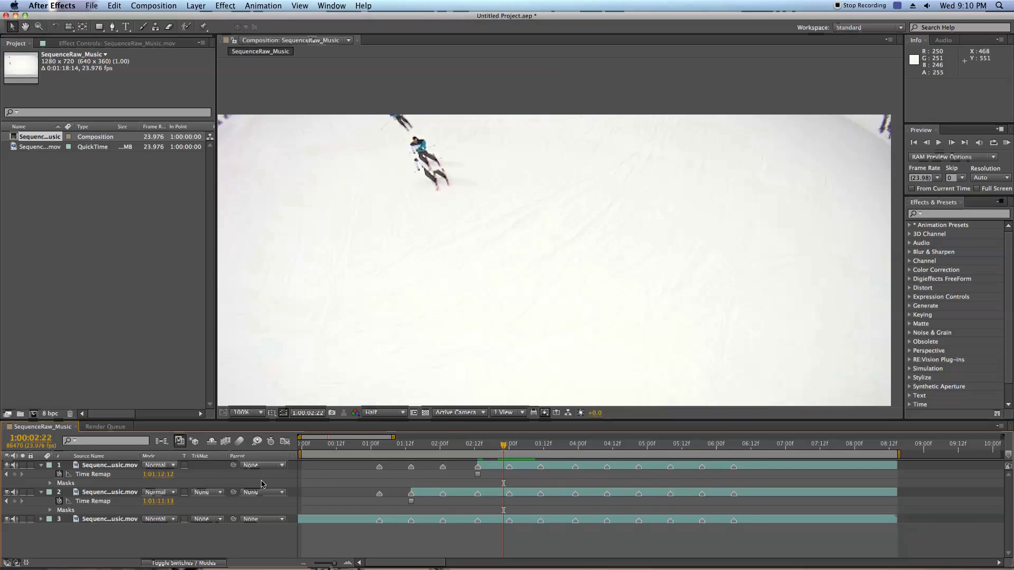
click(167, 466)
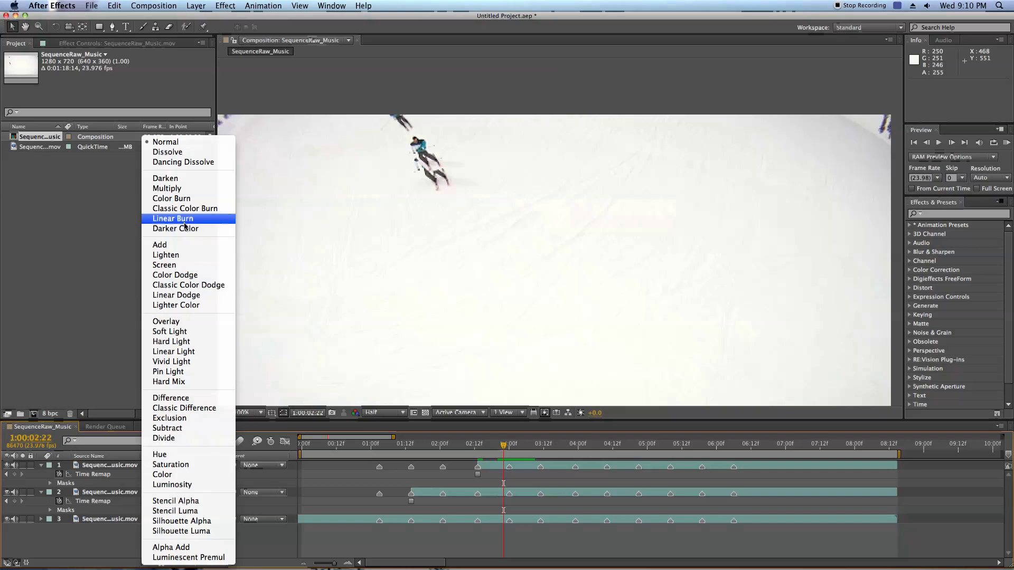
click(191, 179)
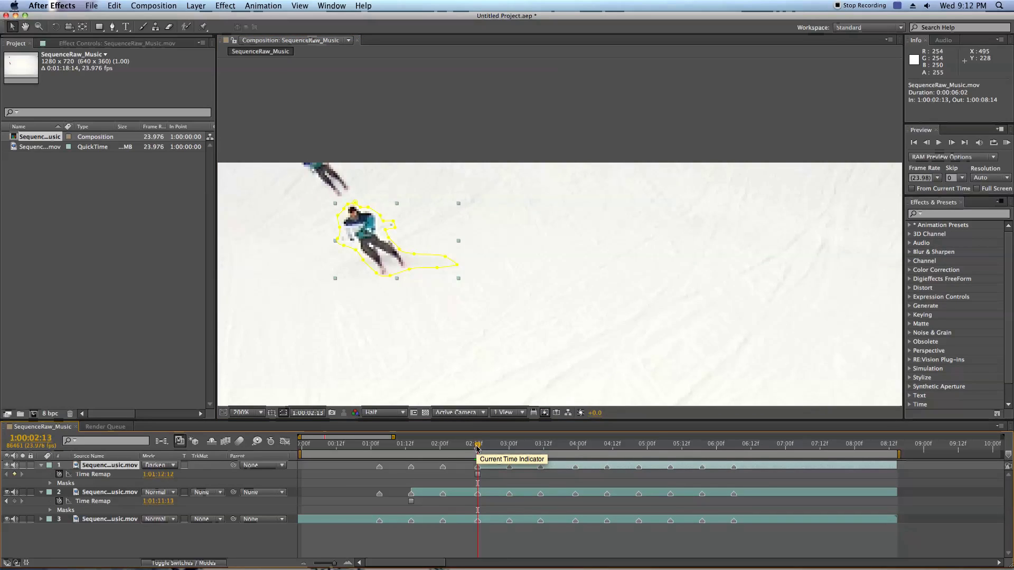
drag(477, 449, 540, 459)
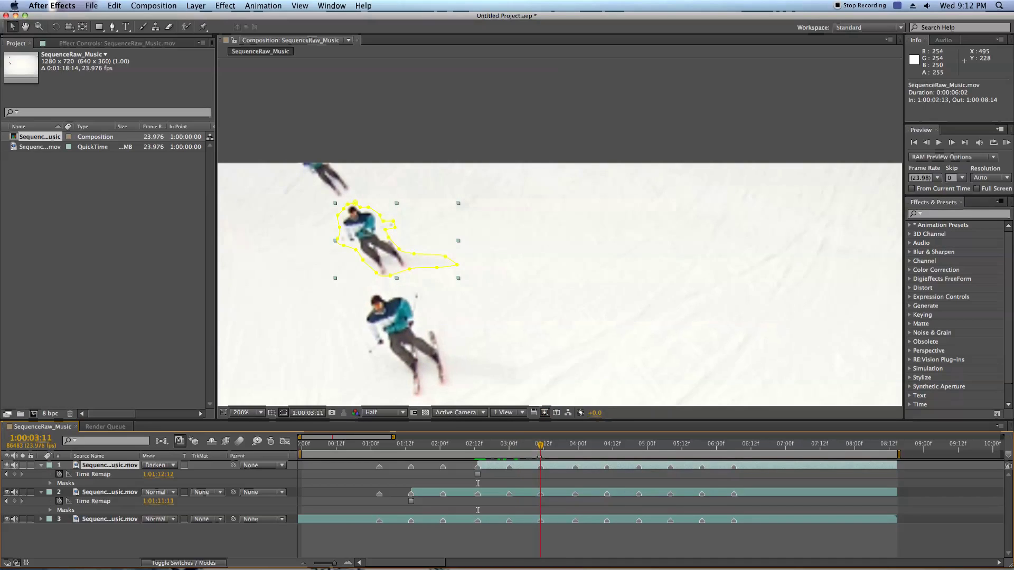
- Duplicate the original clip to the top, freeze it, and trim it to start at 1:00:03:11
click(105, 518)
key(super+d)
drag(105, 519, 127, 463)
right_click(550, 466)
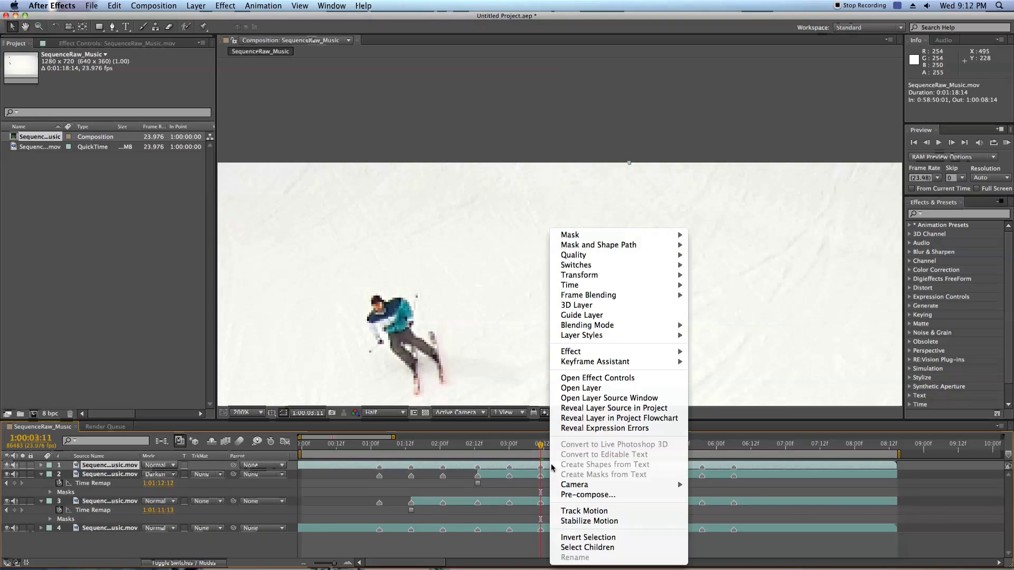
mouse_move(610, 288)
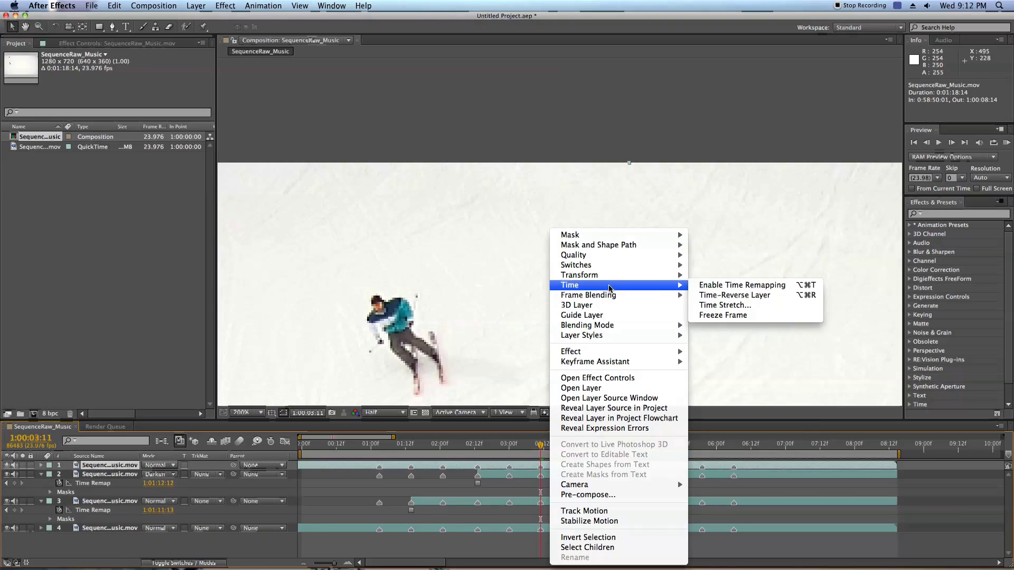
click(723, 315)
key(alt+bracketleft)
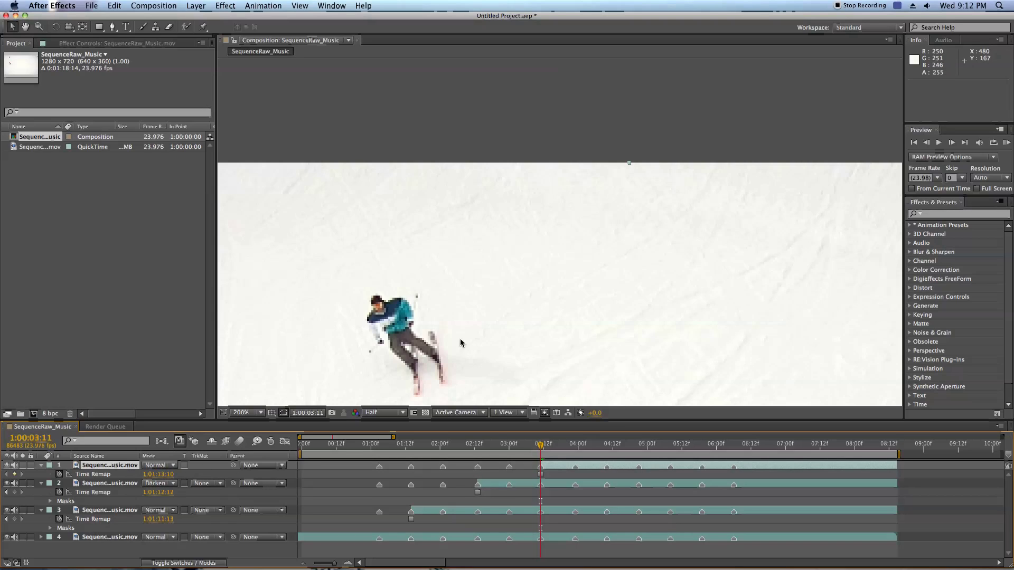
- Blend the new copy with Darken, then check frames and move ahead to 1:00:04:08
drag(461, 338, 453, 223)
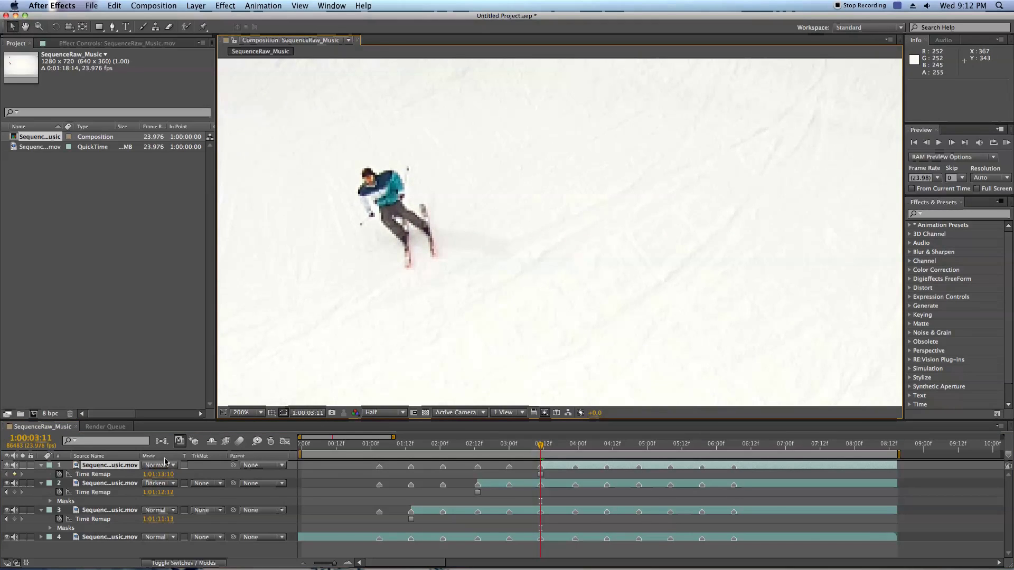
click(163, 466)
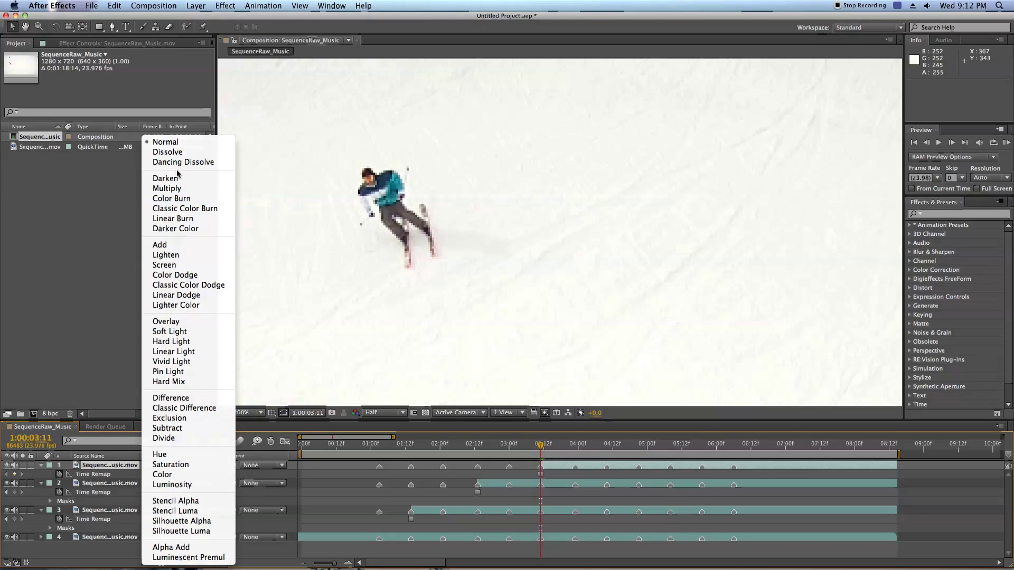
click(159, 179)
key(v)
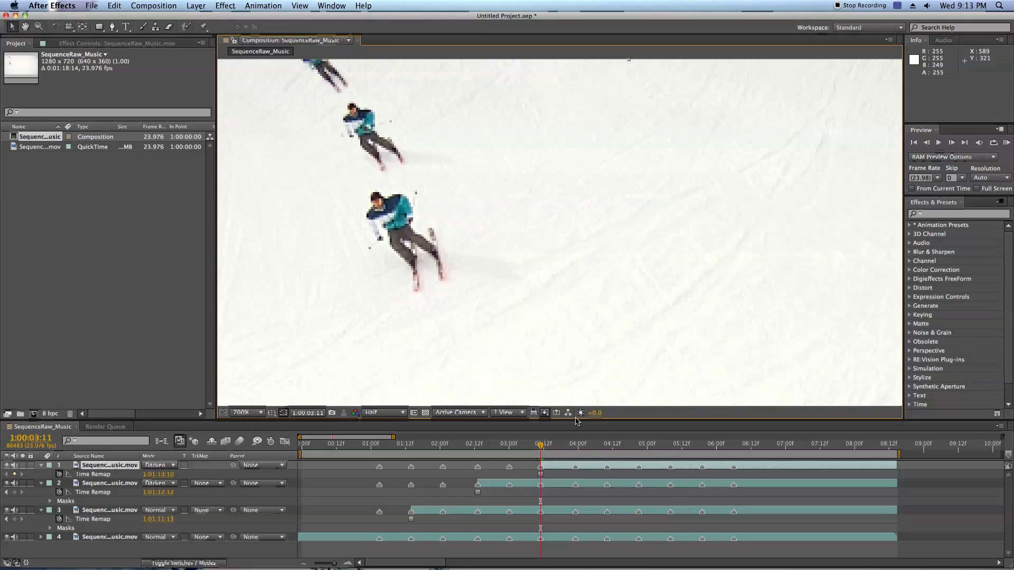
key(space)
key(comma)
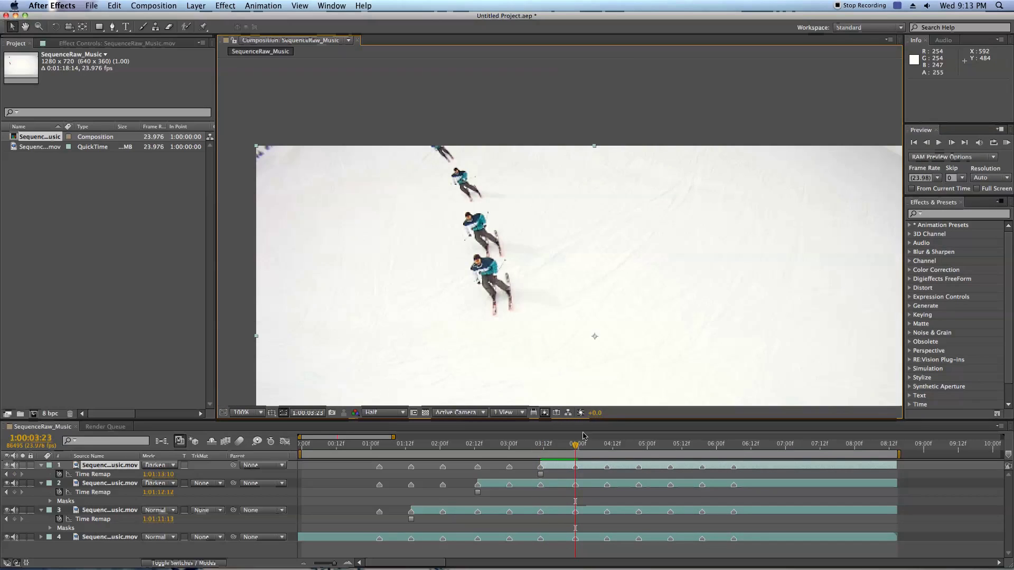
click(535, 447)
drag(535, 447, 606, 456)
- Add a frozen copy of the full-length clip on top at 1:00:04:08, trimmed and Darken-blended
drag(549, 318, 505, 184)
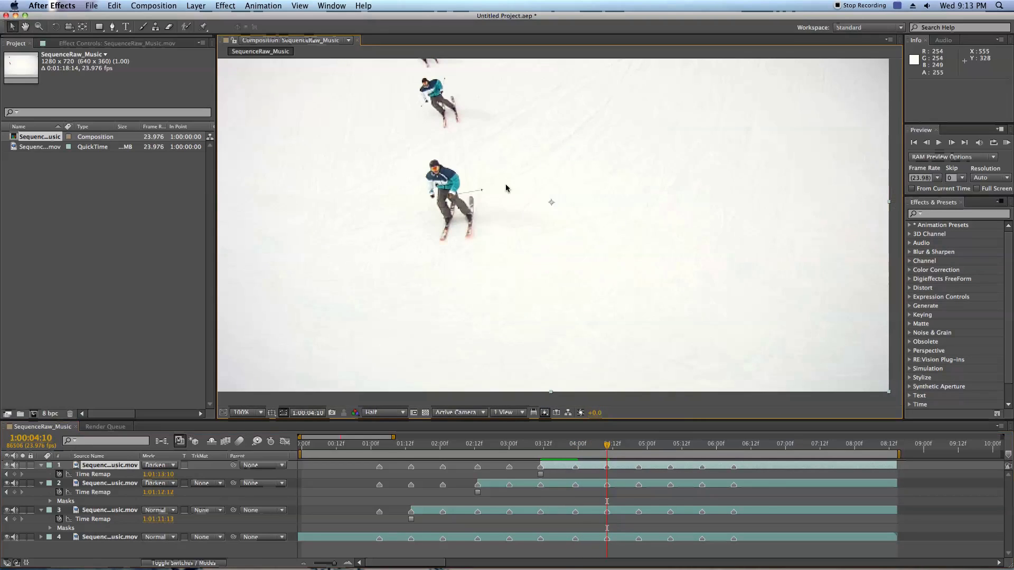
click(113, 538)
key(ctrl+d)
key(ctrl+shift+bracketright)
right_click(561, 191)
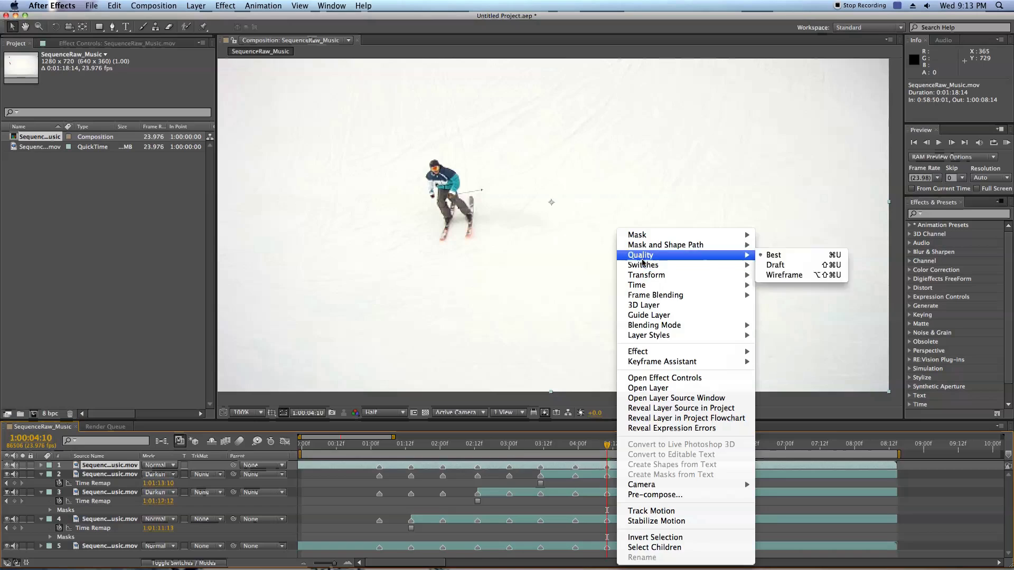
click(782, 310)
key(alt+bracketleft)
click(158, 465)
click(169, 179)
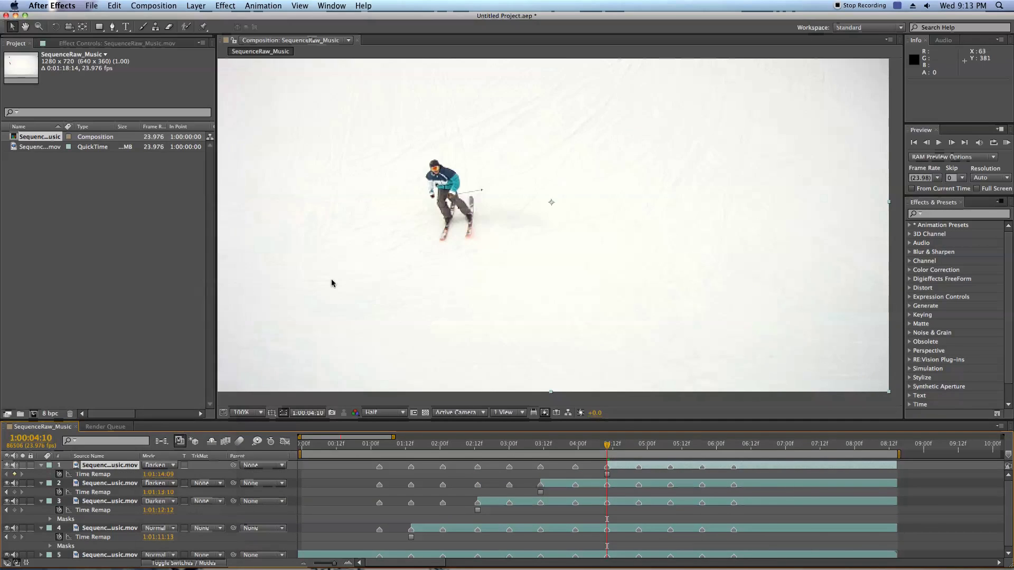
- At 1:00:05:08, add another copy trimmed to start at the playhead
drag(608, 448, 672, 448)
key(ctrl+d)
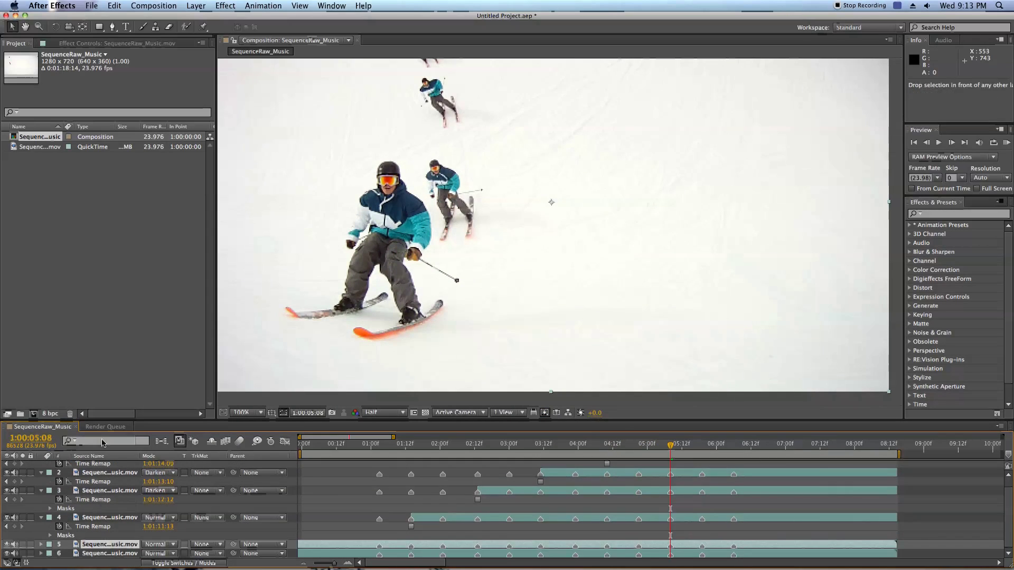
key(alt+bracketleft)
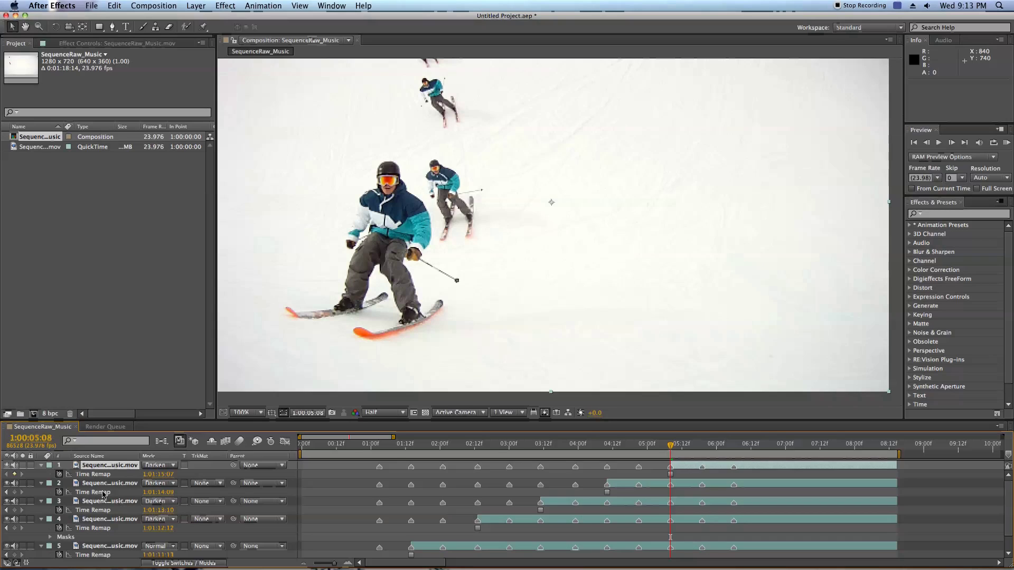
scroll(103, 495, down, 2)
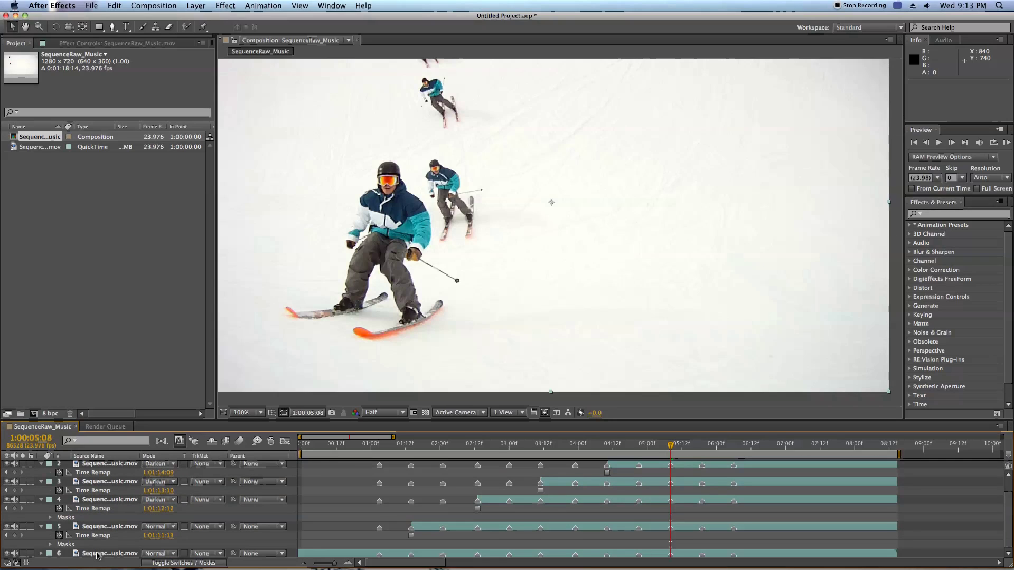
- Review the Time Remap keyframes and mask properties across all six layers
shift+click(97, 555)
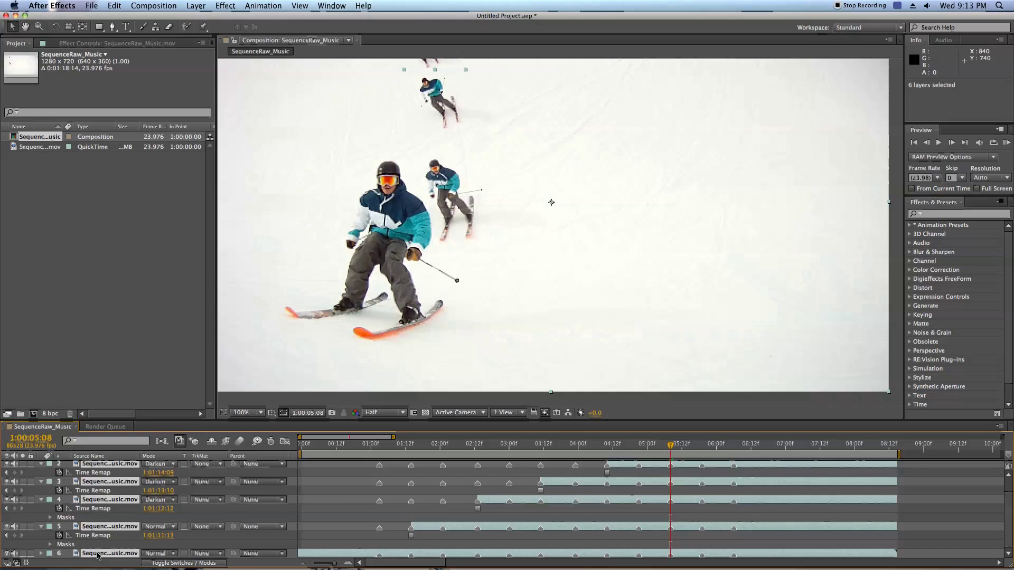
key(u)
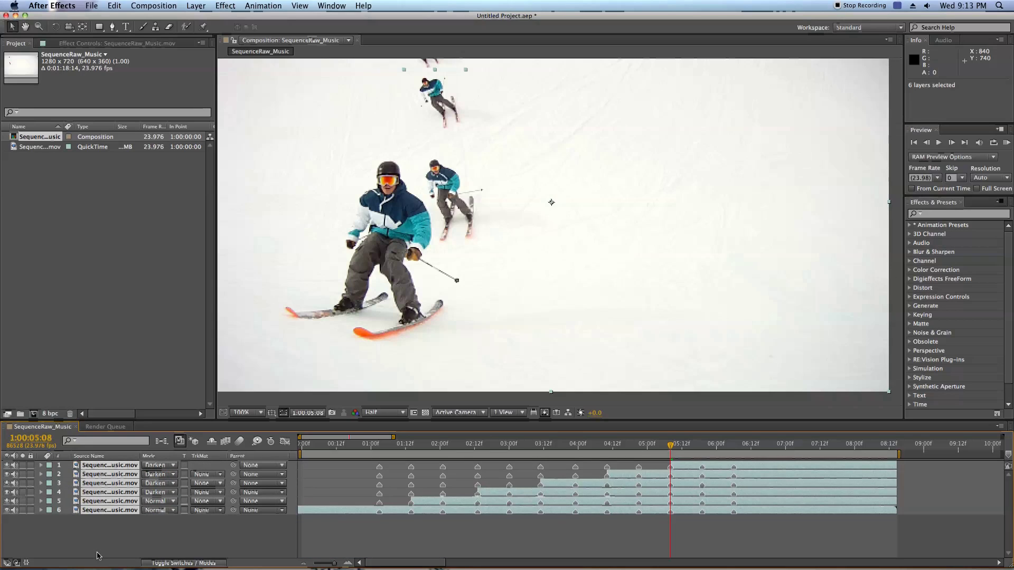
key(u)
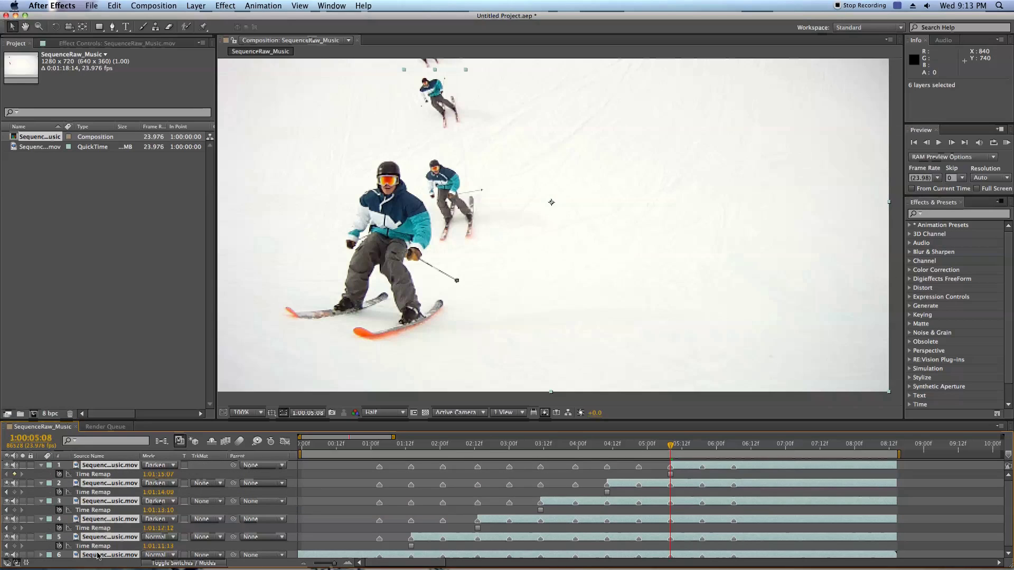
key(shift+m)
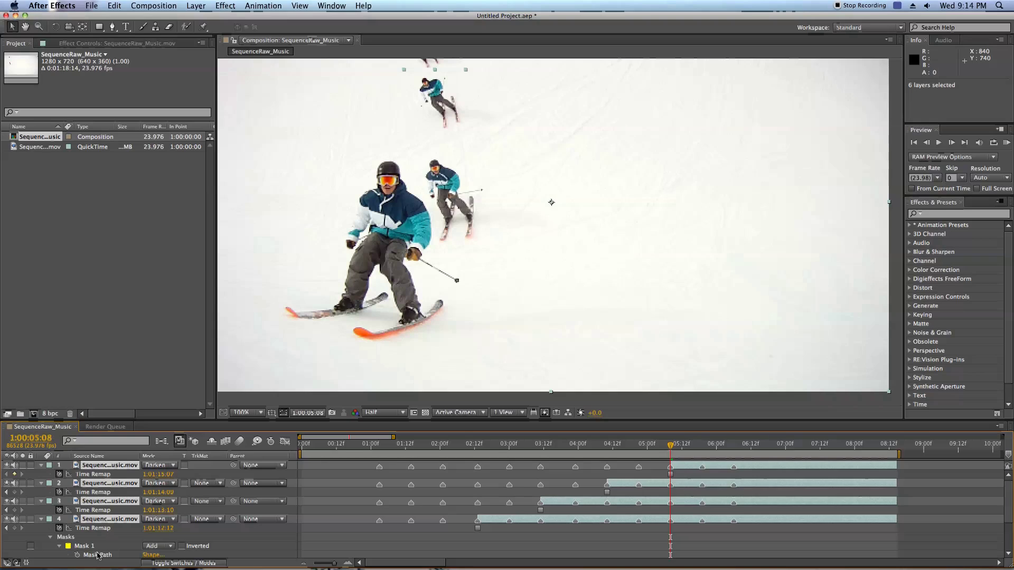
key(u)
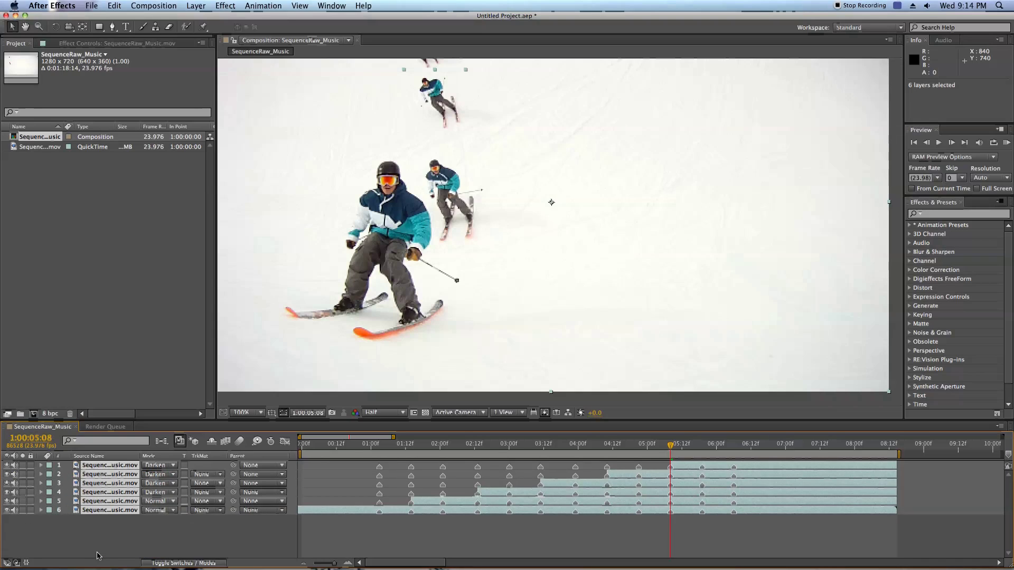
click(549, 539)
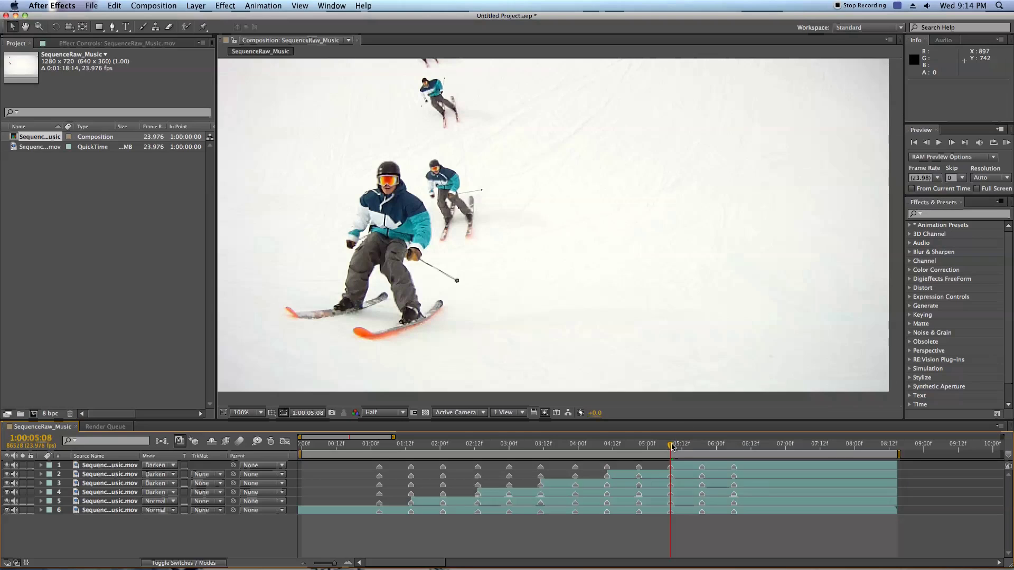
- Add a seventh copy at the final skier position, 1:00:06:06, frozen and Darken-blended
drag(672, 447, 735, 450)
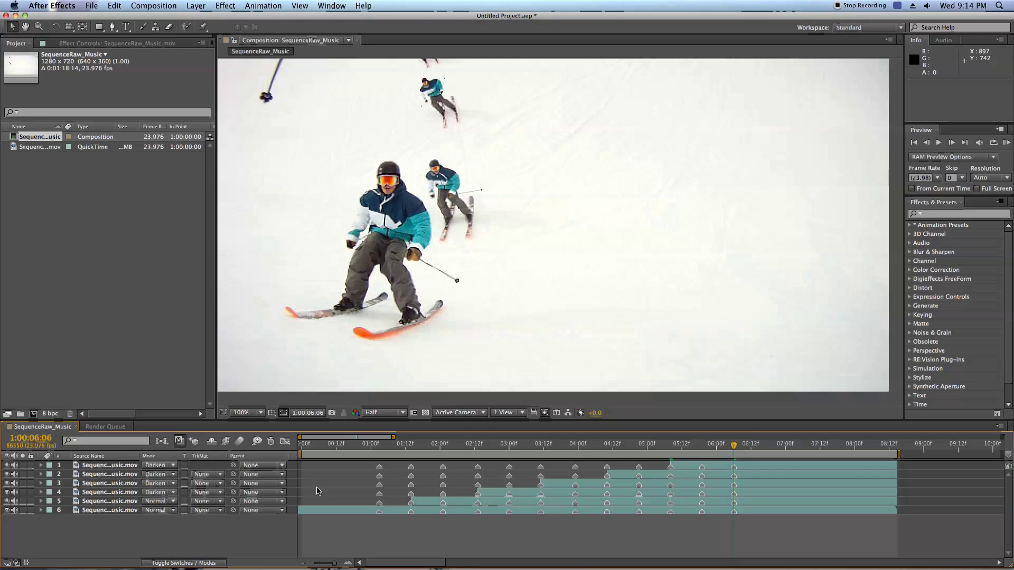
click(116, 507)
key(super+d)
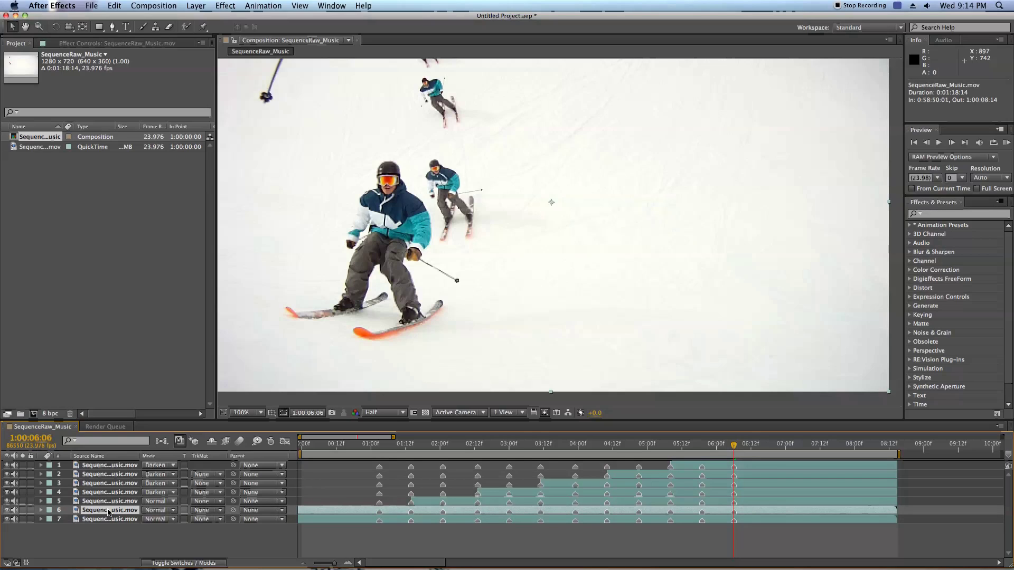
drag(110, 461, 109, 461)
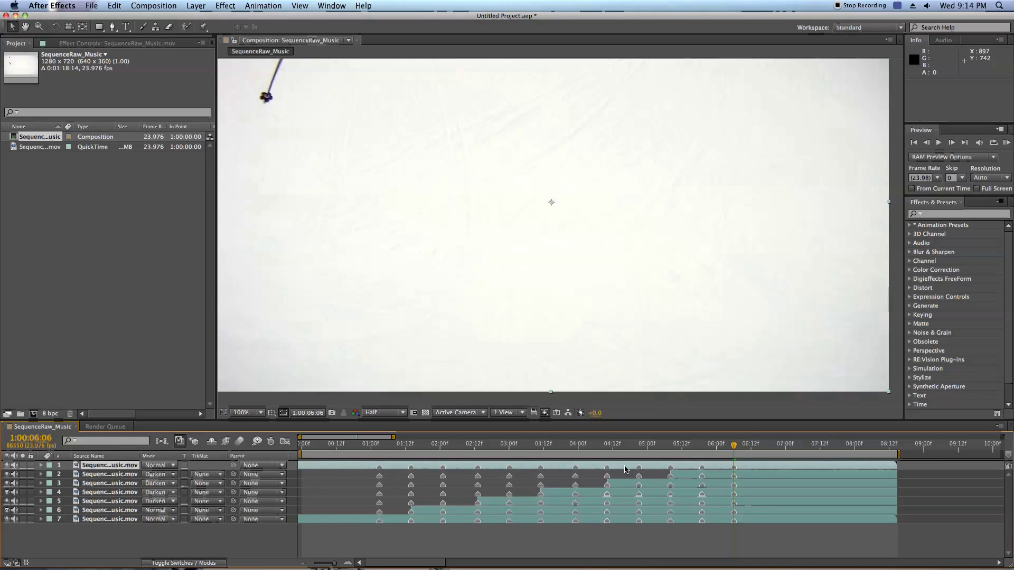
right_click(767, 467)
mouse_move(792, 286)
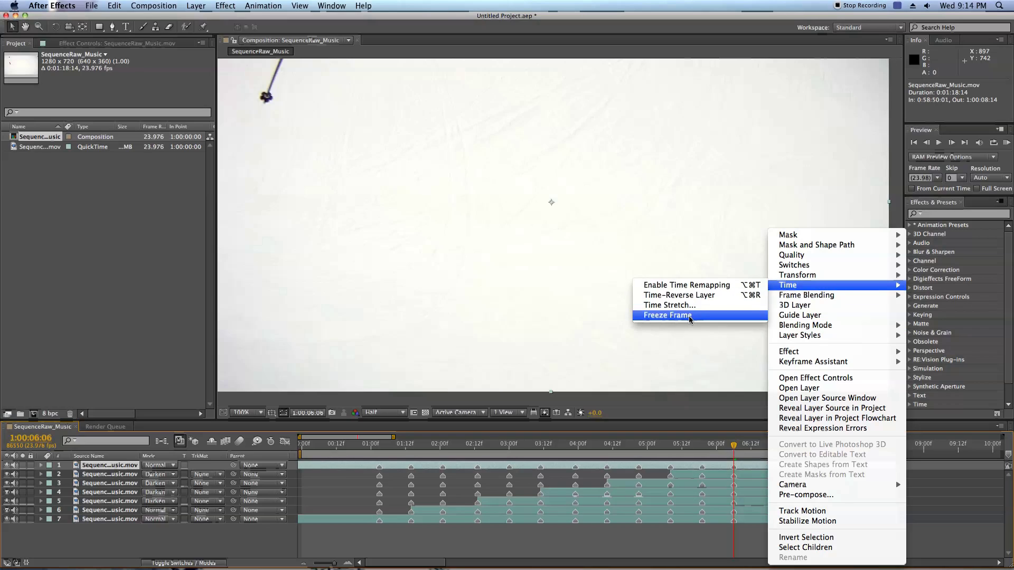
click(669, 315)
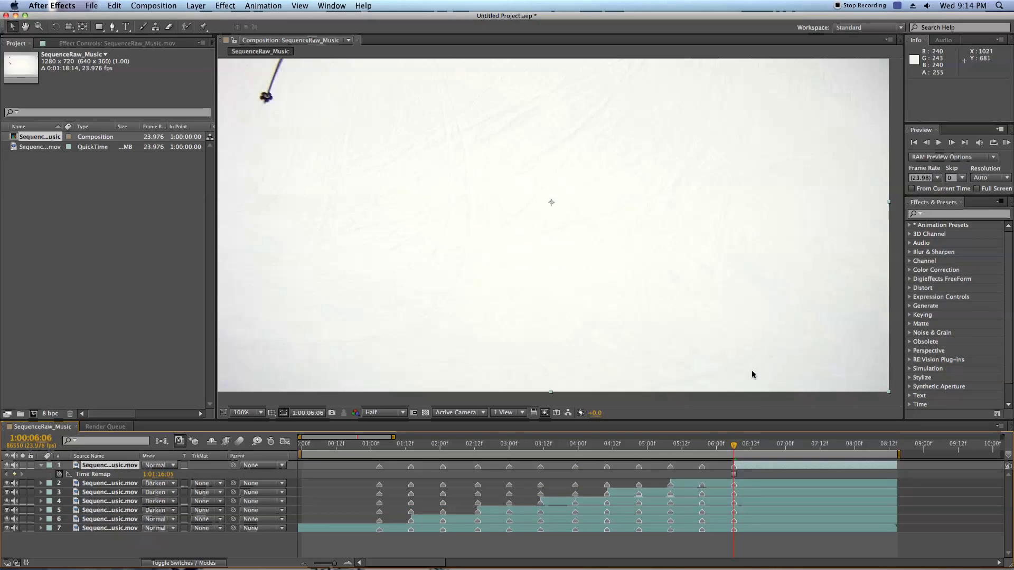
scroll(497, 264, down, 2)
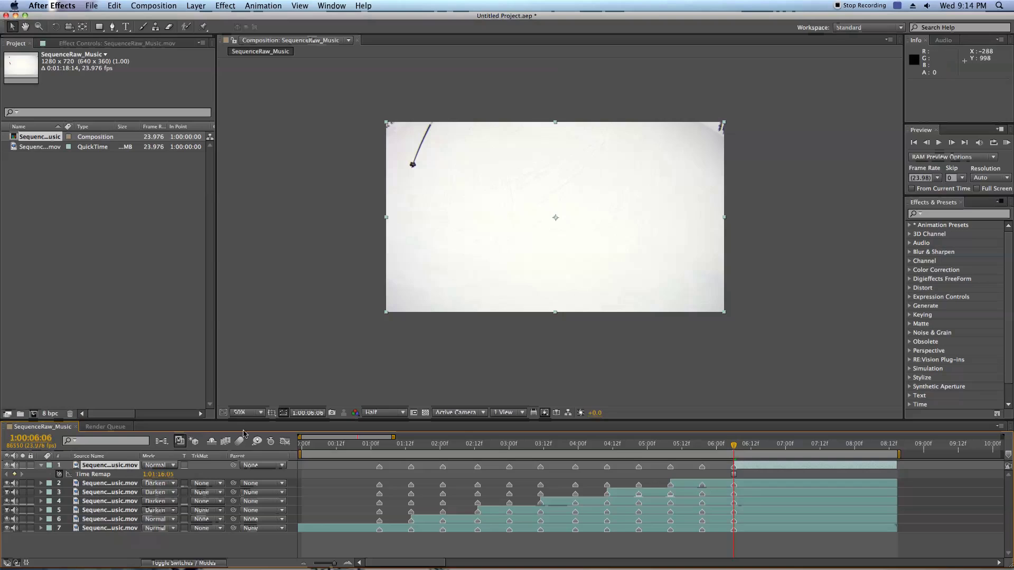
click(163, 466)
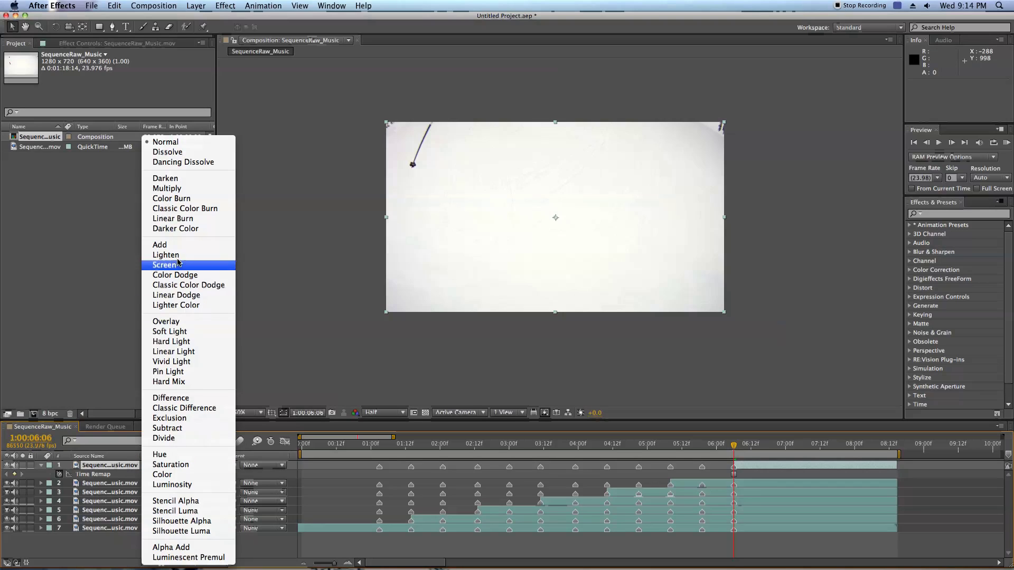
click(165, 178)
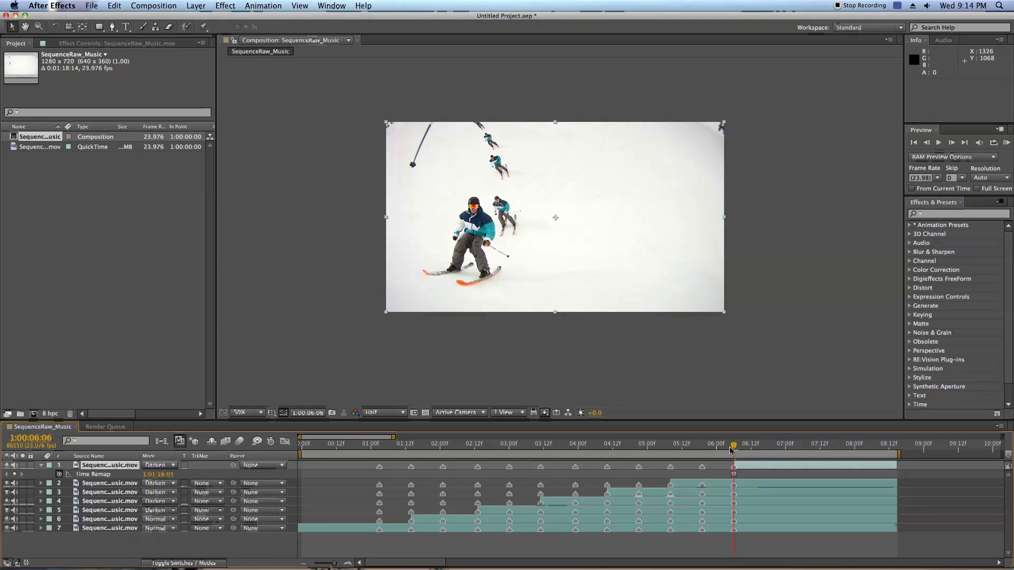
drag(734, 445, 400, 443)
- RAM Preview the composition from the start to watch the frozen skier trail
drag(306, 444, 304, 444)
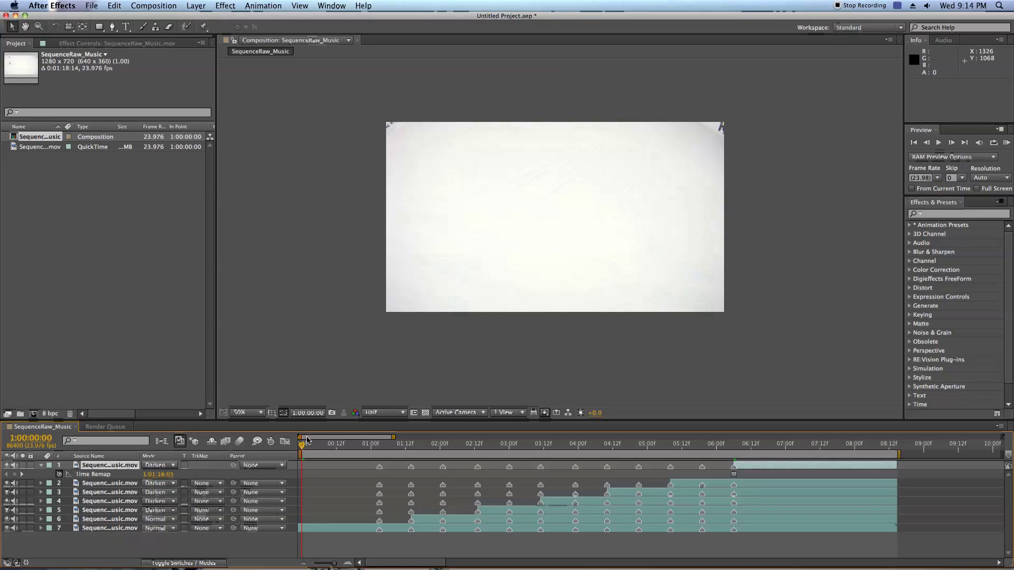
click(1007, 146)
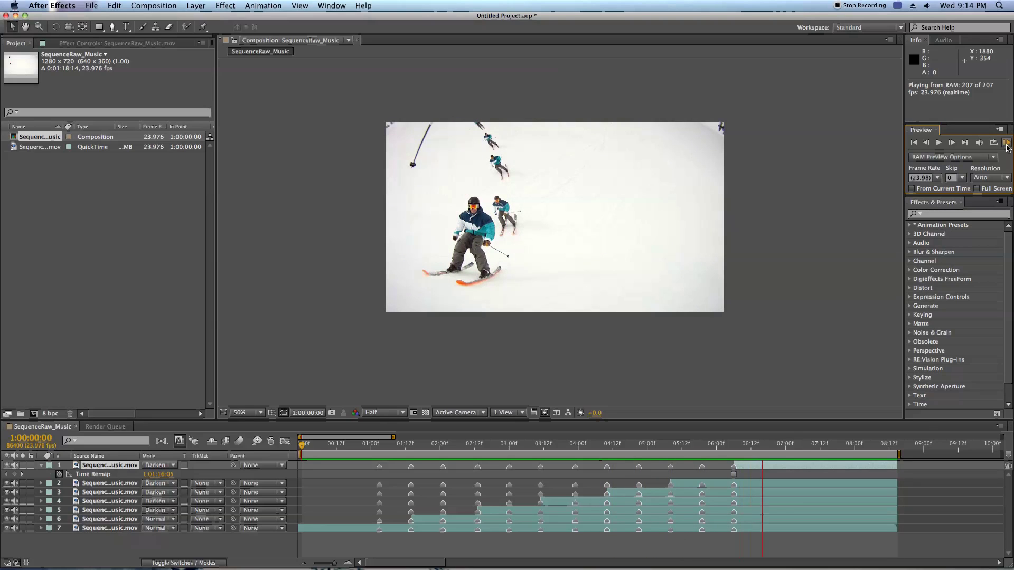
drag(359, 446, 440, 450)
- At 1:00:02:00, draw a second Pen mask on the skier of layer 6
key(h)
scroll(542, 201, up, 2)
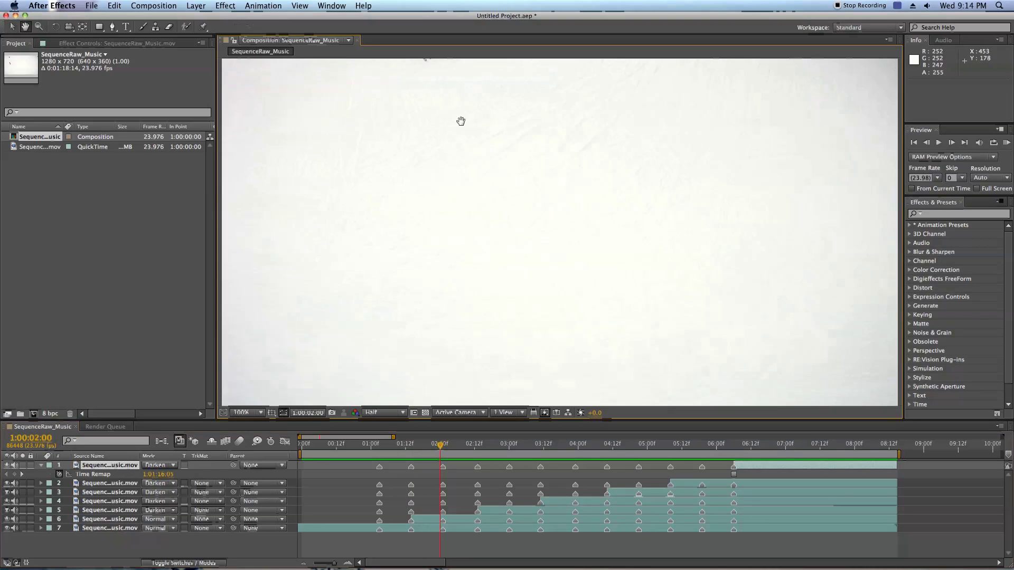
drag(461, 121, 531, 359)
scroll(471, 238, up, 2)
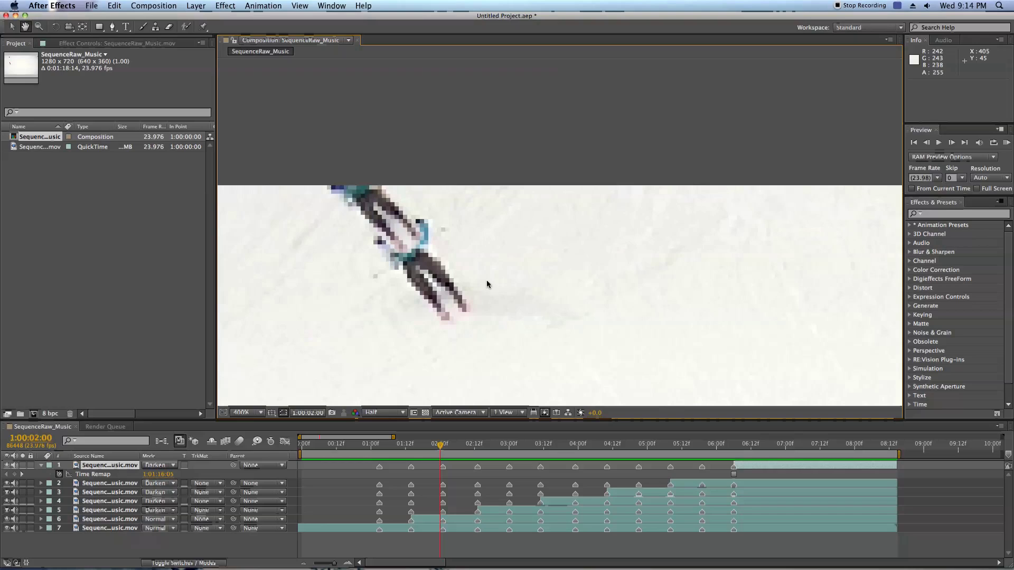
key(v)
click(109, 520)
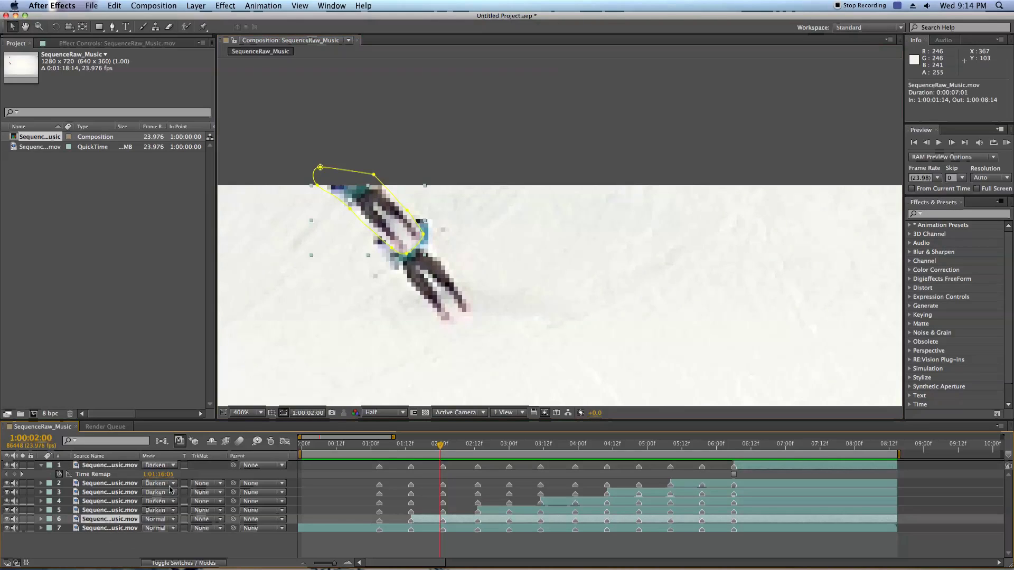
key(g)
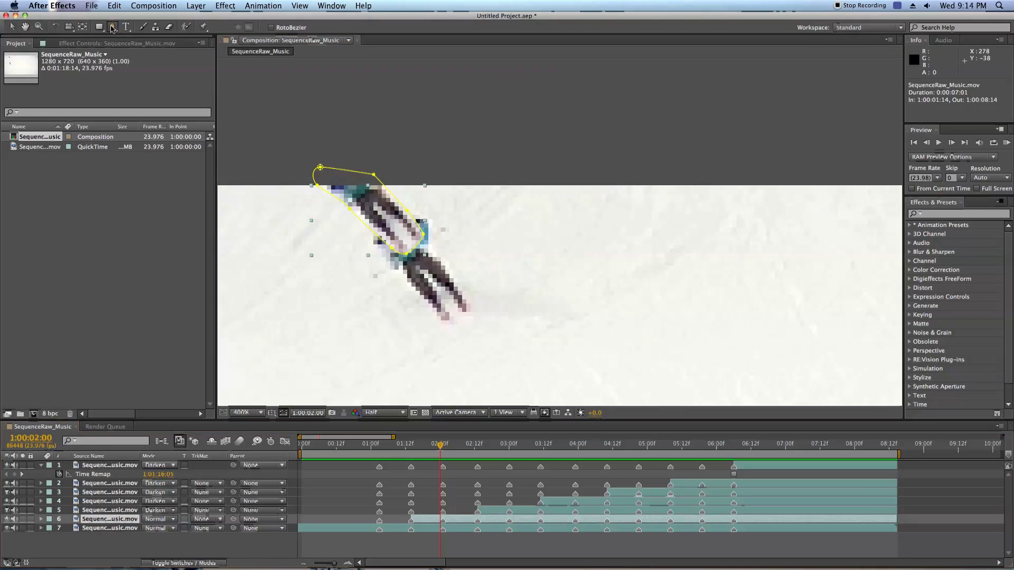
click(413, 261)
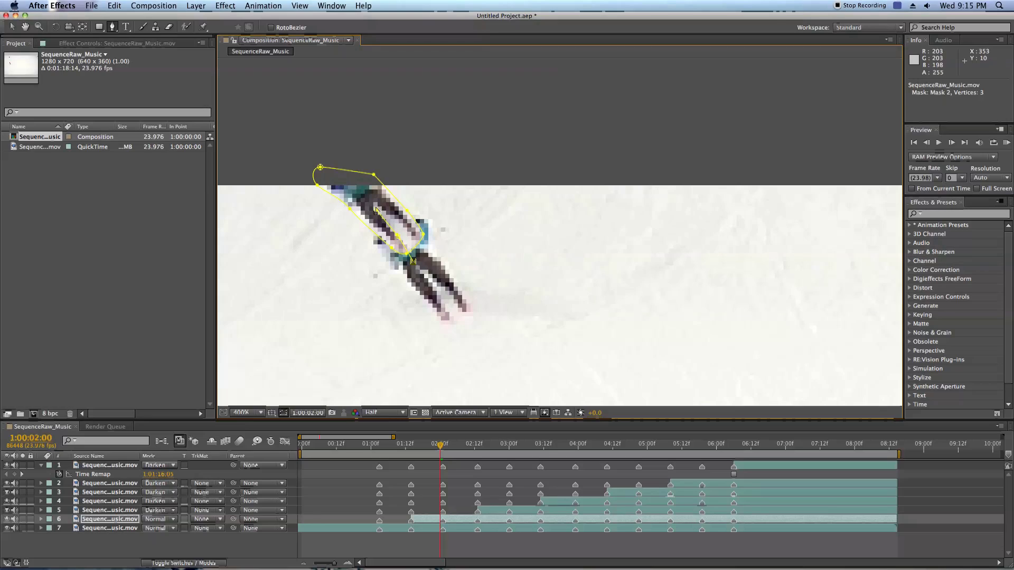
click(406, 235)
click(413, 261)
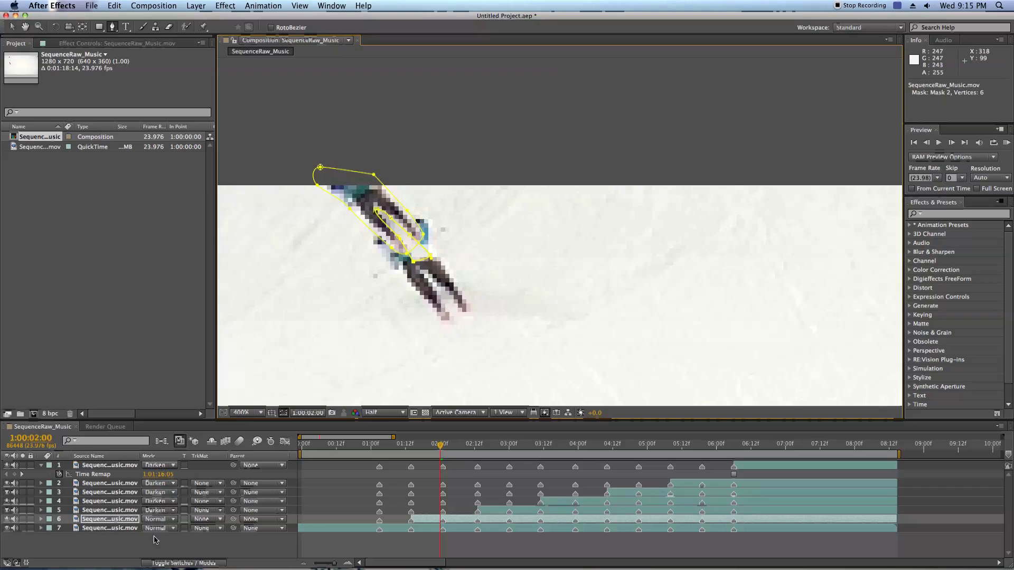
- Set layer 6's Mask 2 mode to Subtract
click(115, 521)
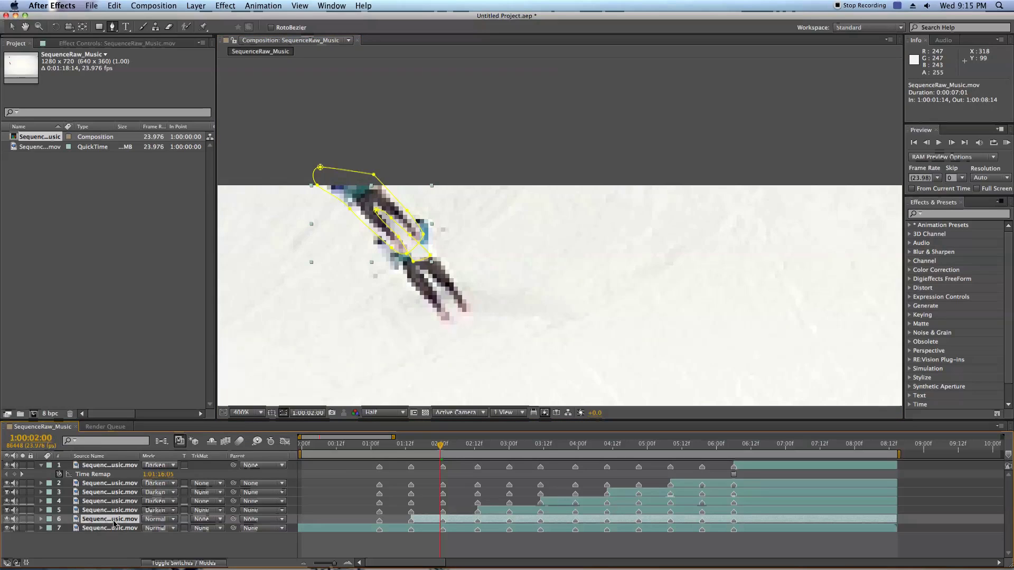
key(m)
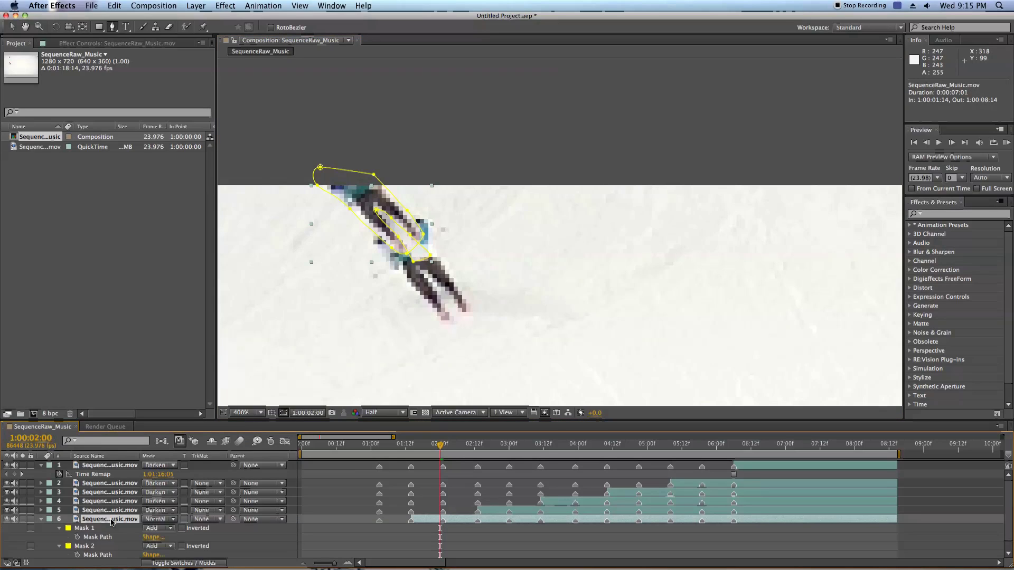
click(159, 535)
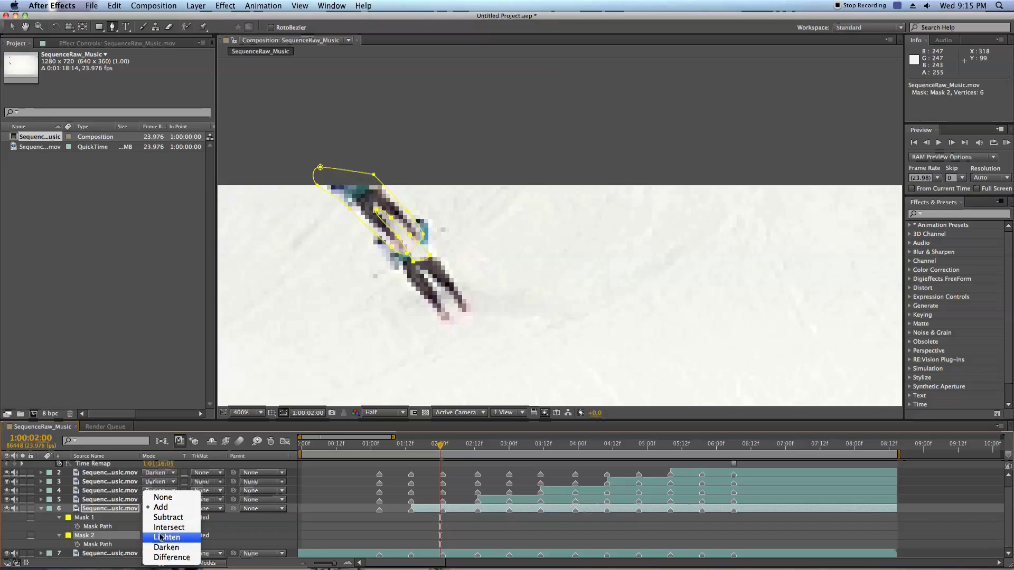
click(150, 517)
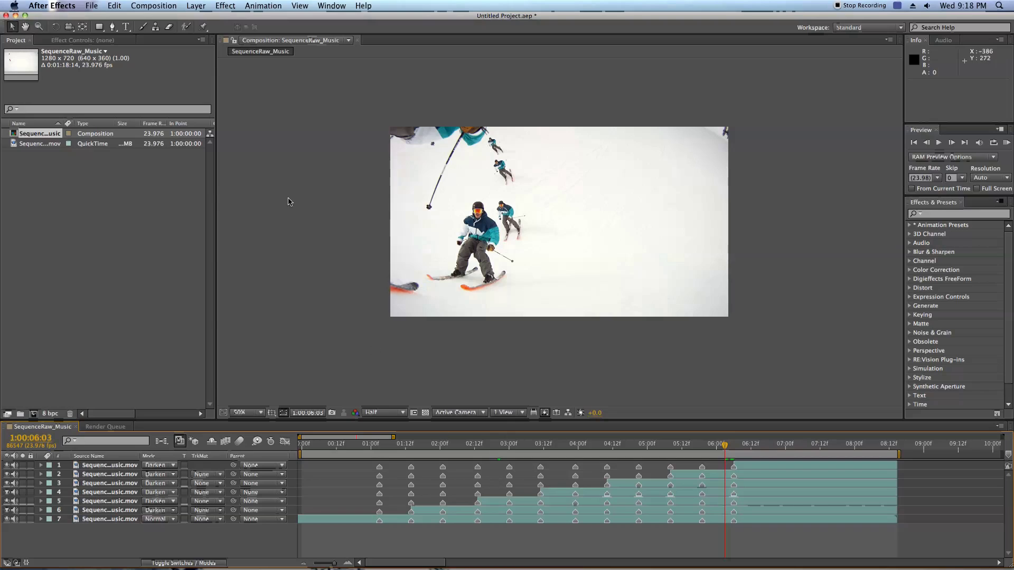
- Queue the composition for rendering with a custom QuickTime output using Apple ProRes 422
click(168, 5)
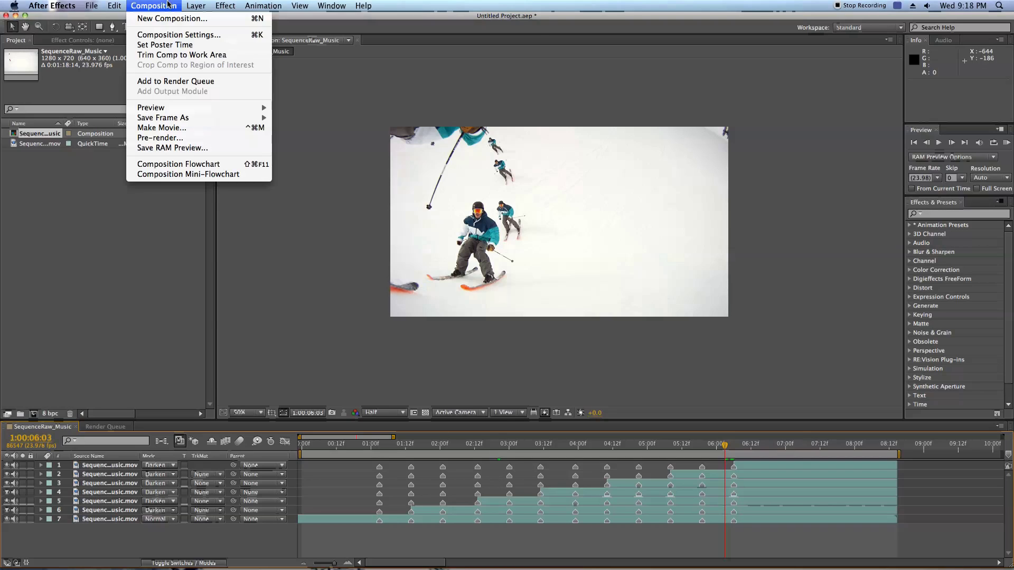
click(180, 82)
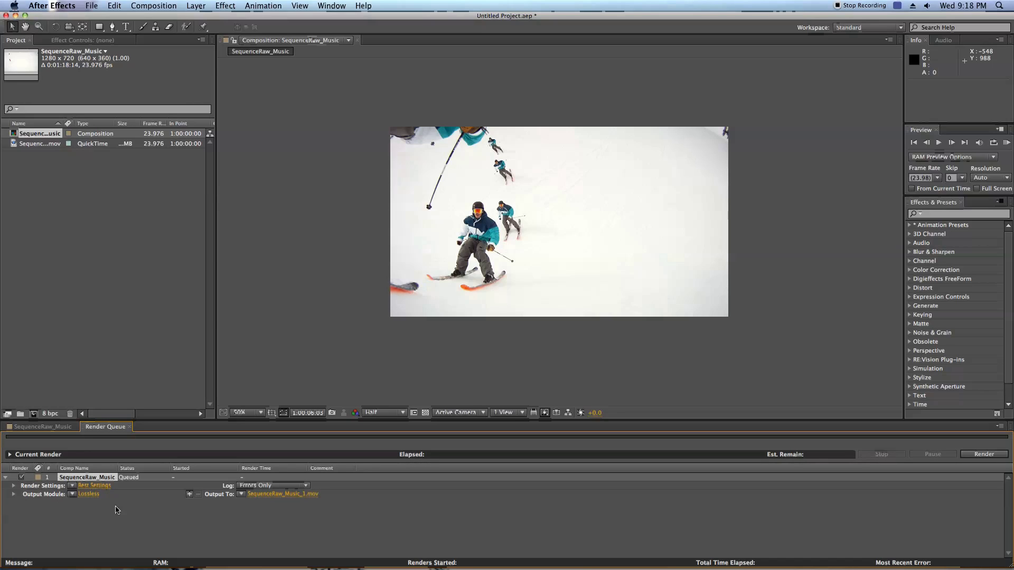
click(85, 495)
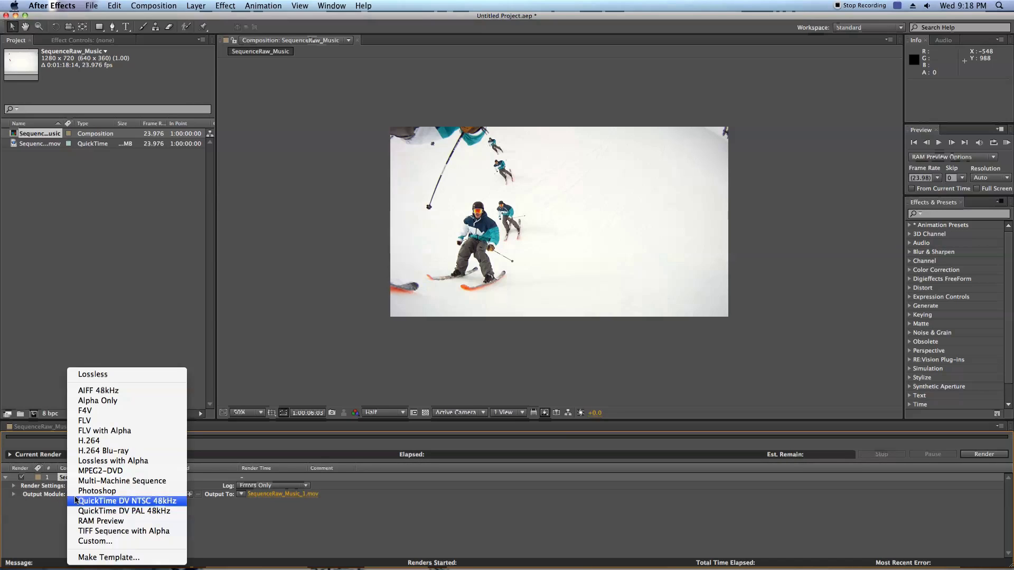
click(119, 542)
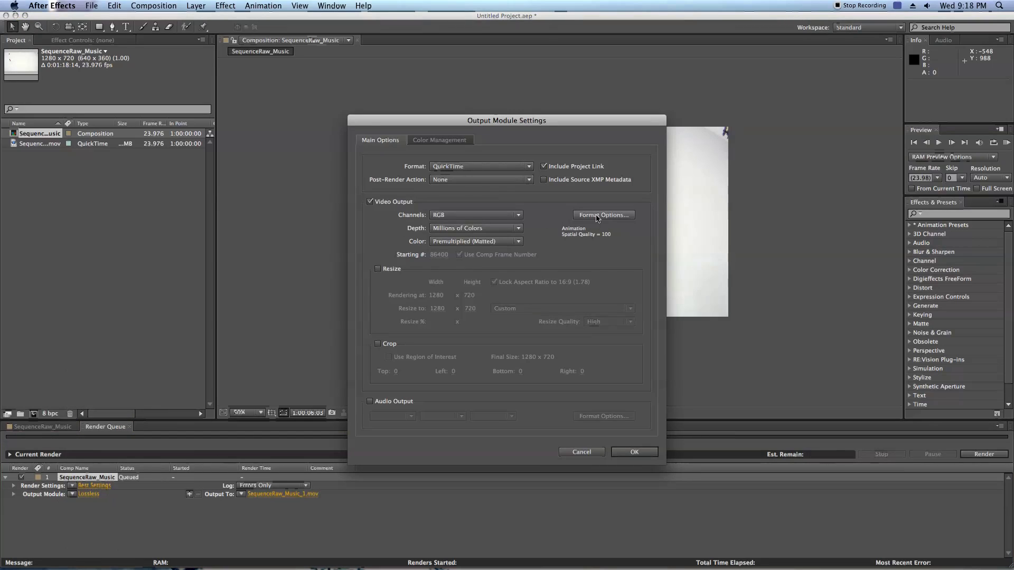
click(597, 216)
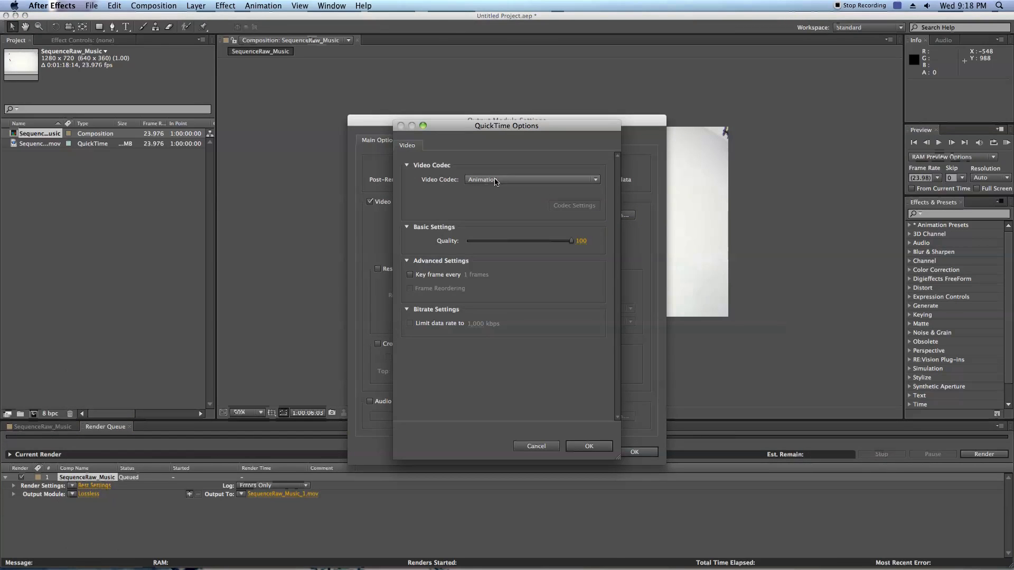
click(495, 180)
click(507, 219)
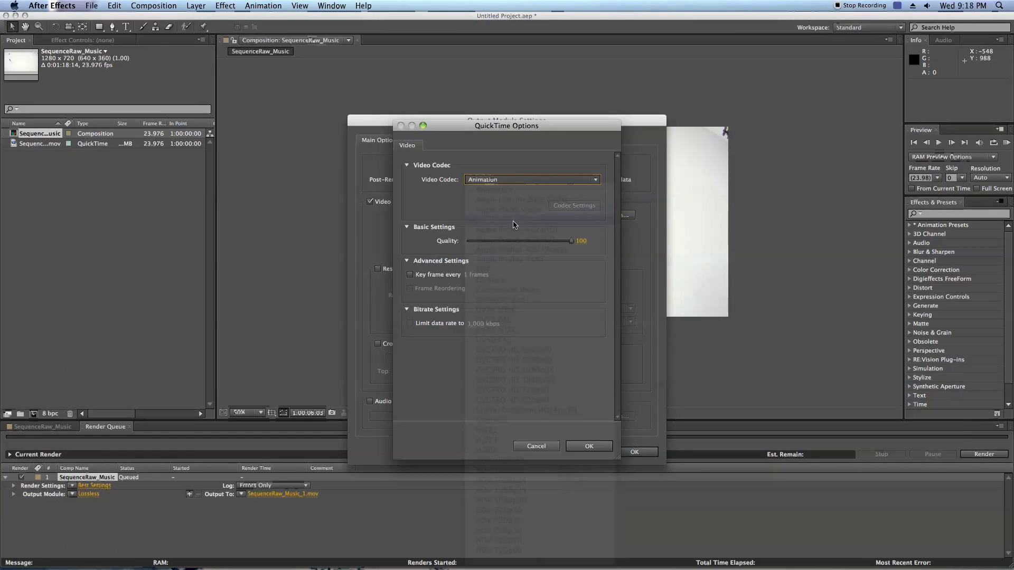
click(589, 445)
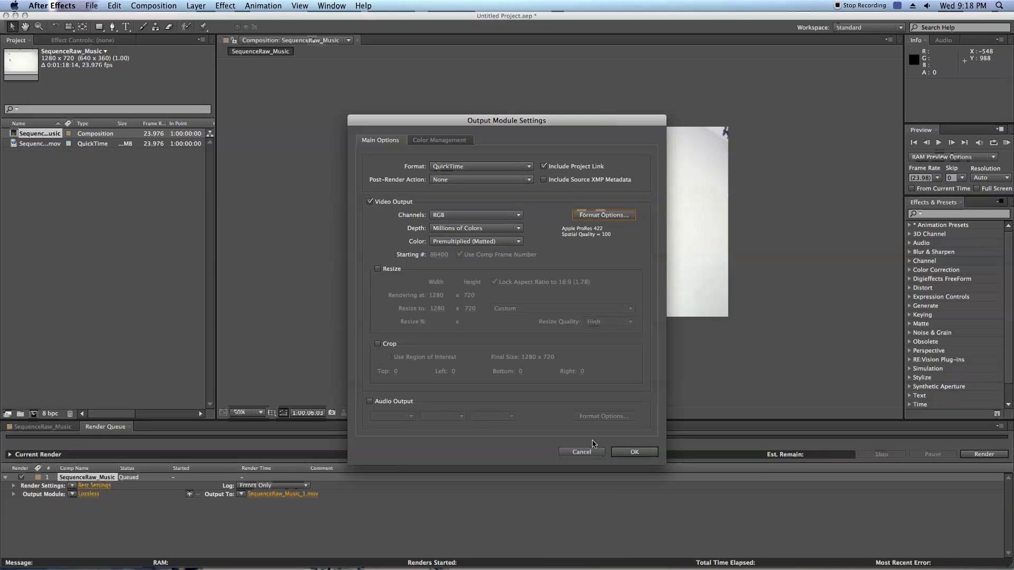
click(627, 454)
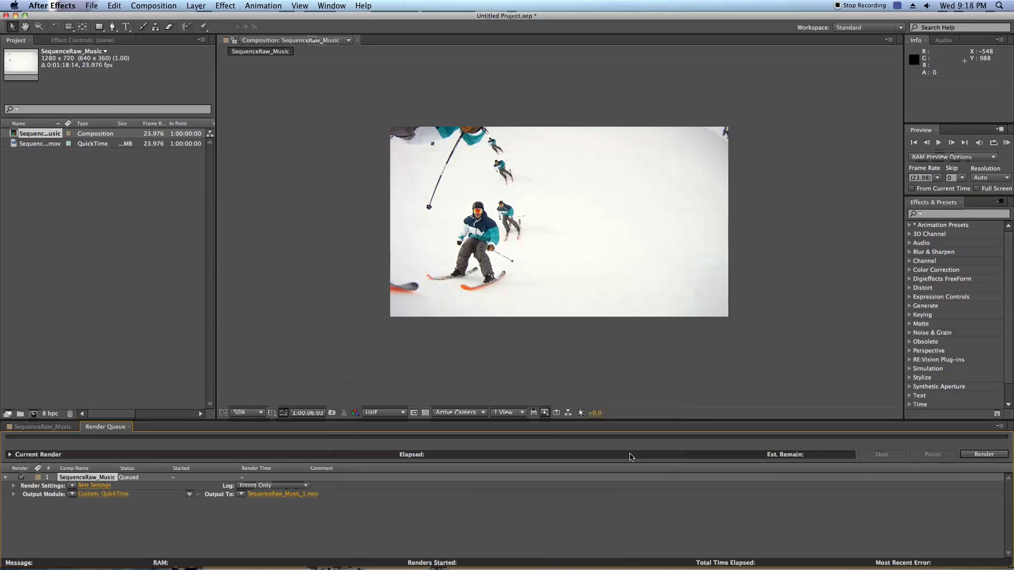
- Set the output file to Sequence_AE and render the queue
click(294, 495)
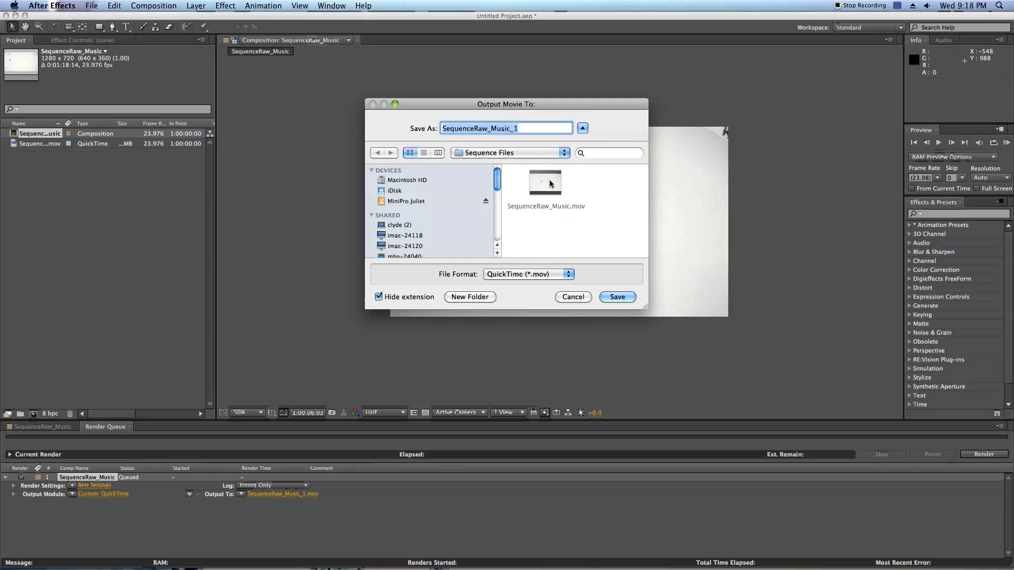
text(Sequence_AE)
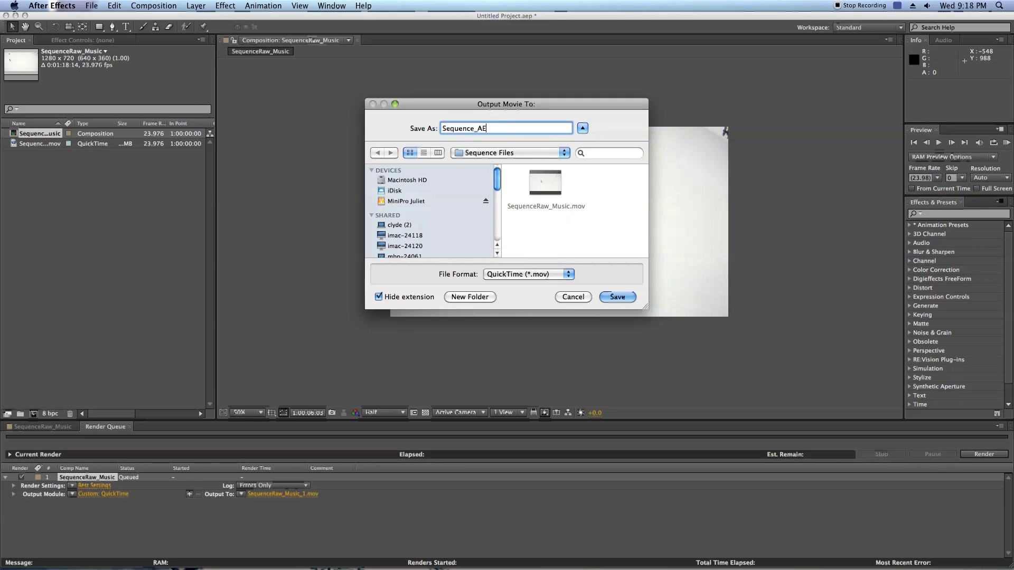
click(617, 296)
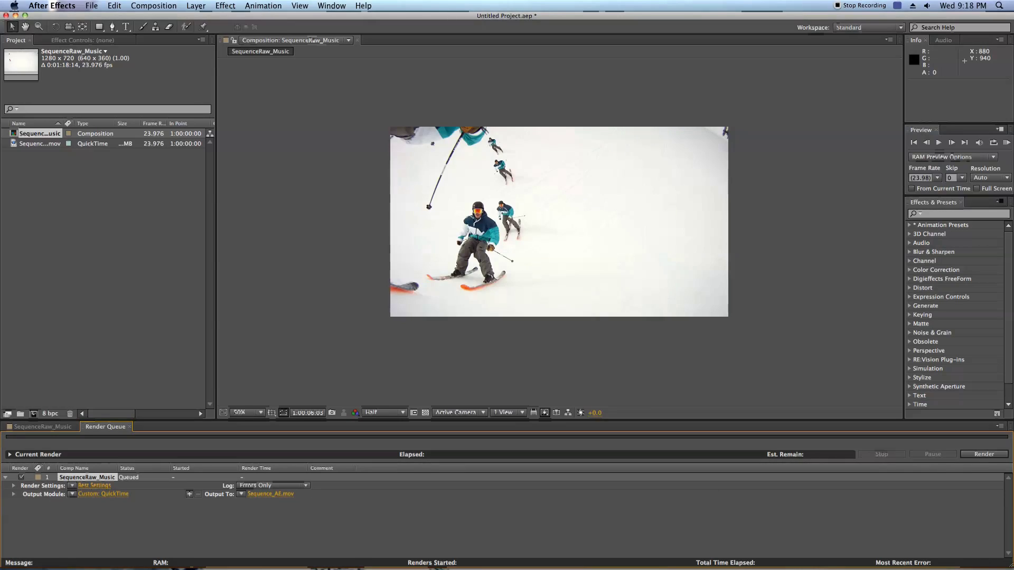
click(984, 454)
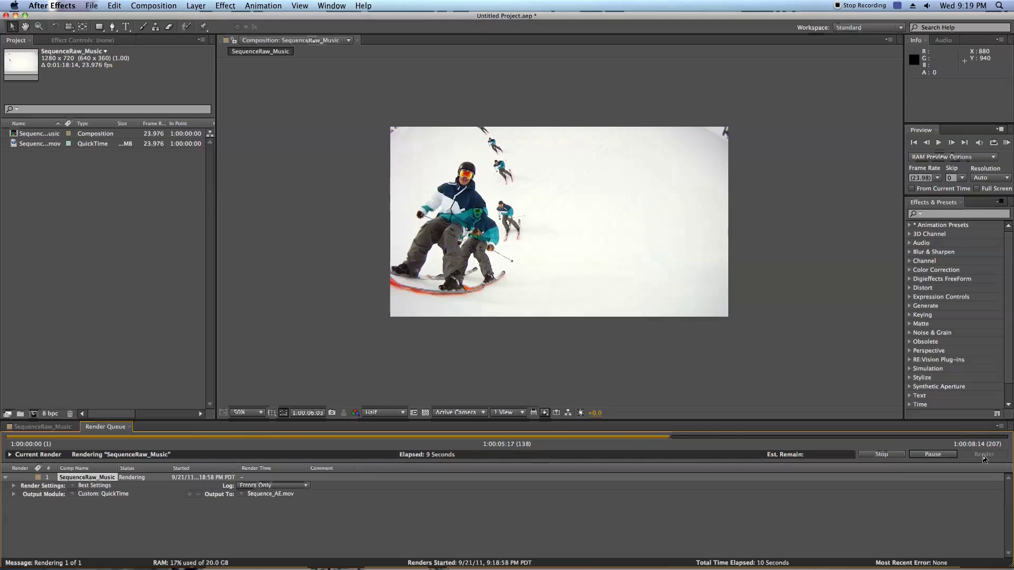
- Open Sequence_AE.mov from the Sequence Files folder in Finder
mouse_move(441, 560)
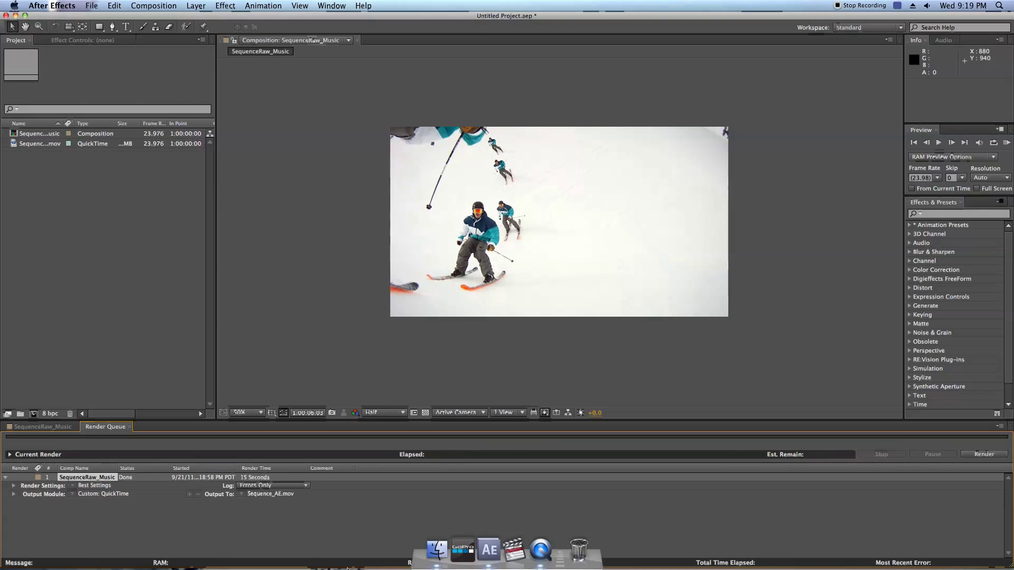
click(438, 552)
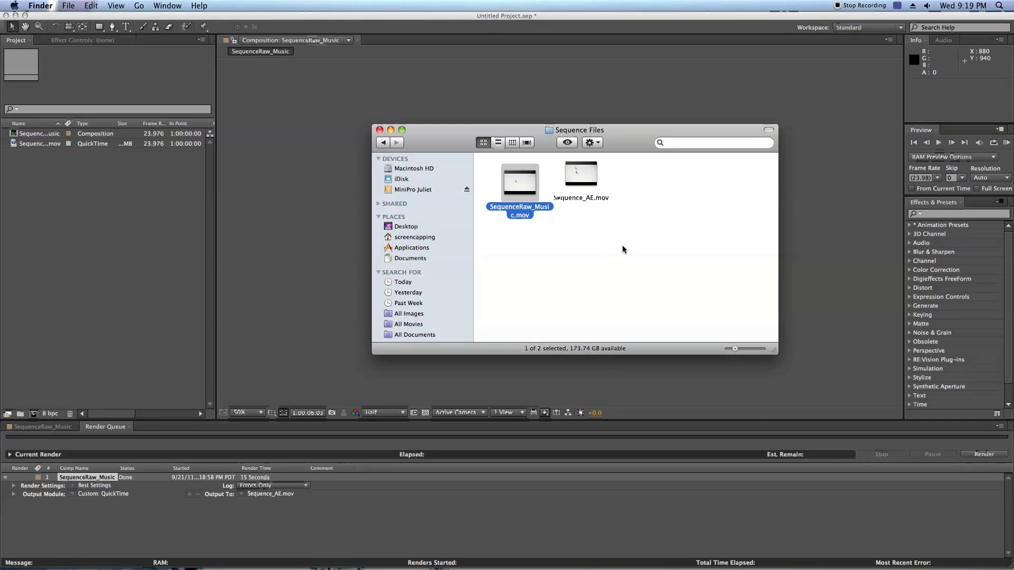
double_click(597, 184)
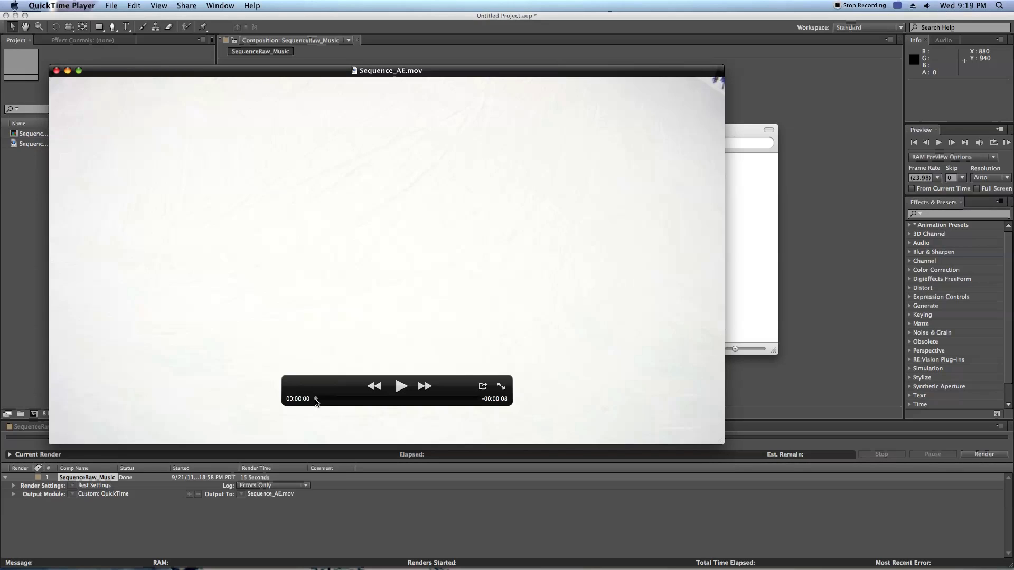
- Play Sequence_AE.mov in QuickTime Player starting about three seconds in
drag(321, 402, 374, 401)
key(space)
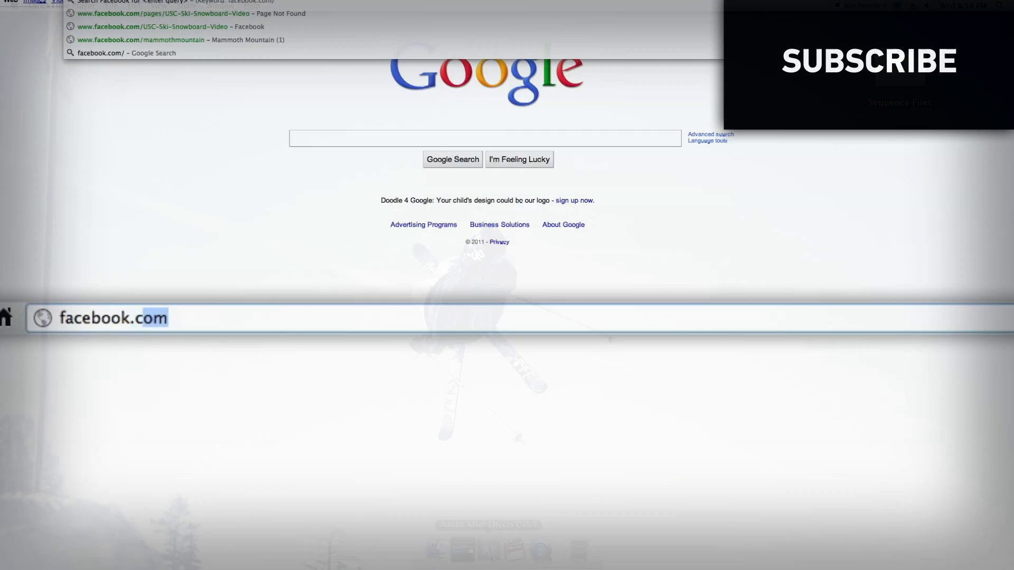
- Load facebook.com/USCSki in Chrome, then enter twitter.com/USCSki as the next address
text(com/USC)
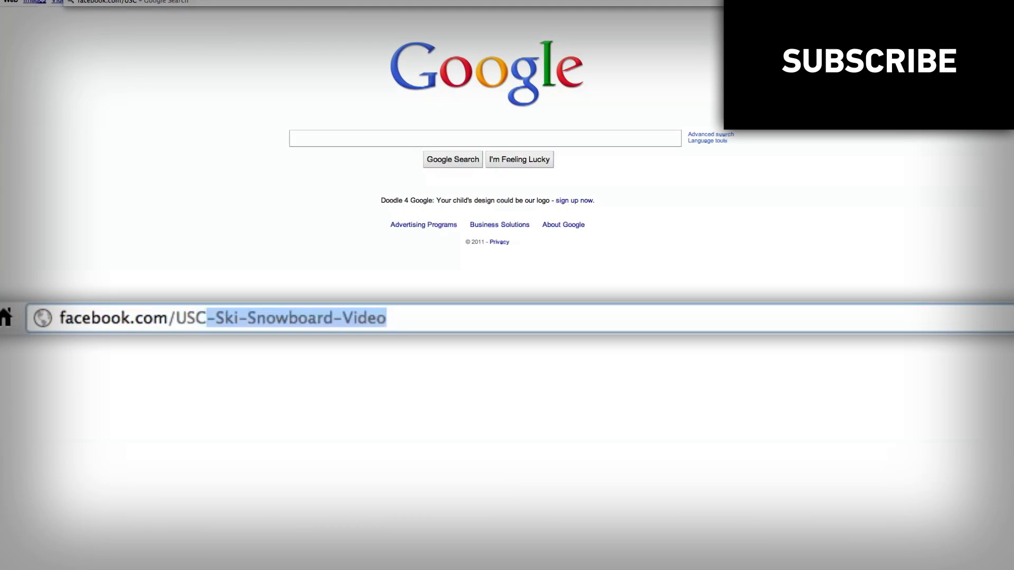
text(Ski)
key(Return)
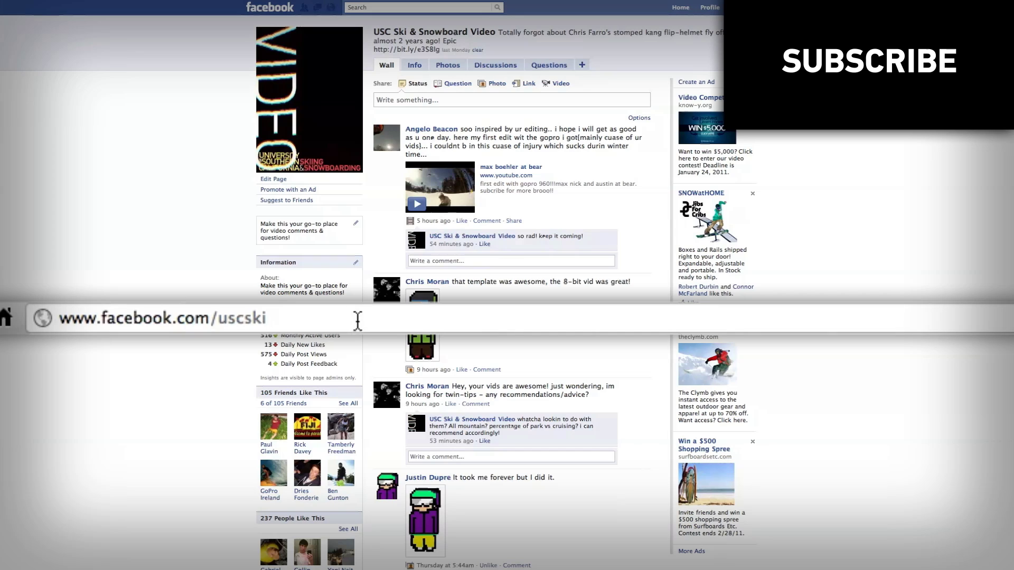
click(358, 320)
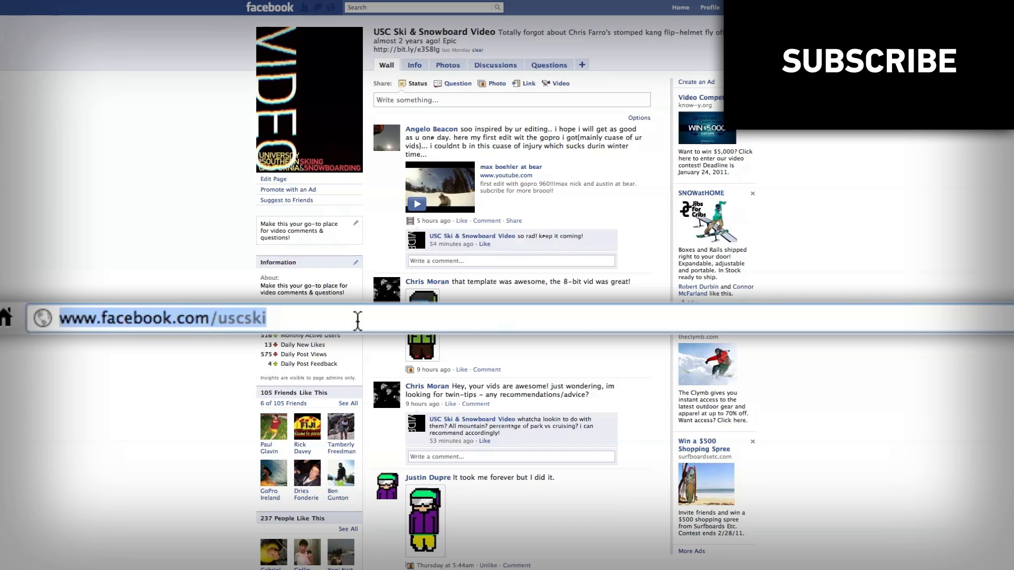
text(twitter.com/USCSki)
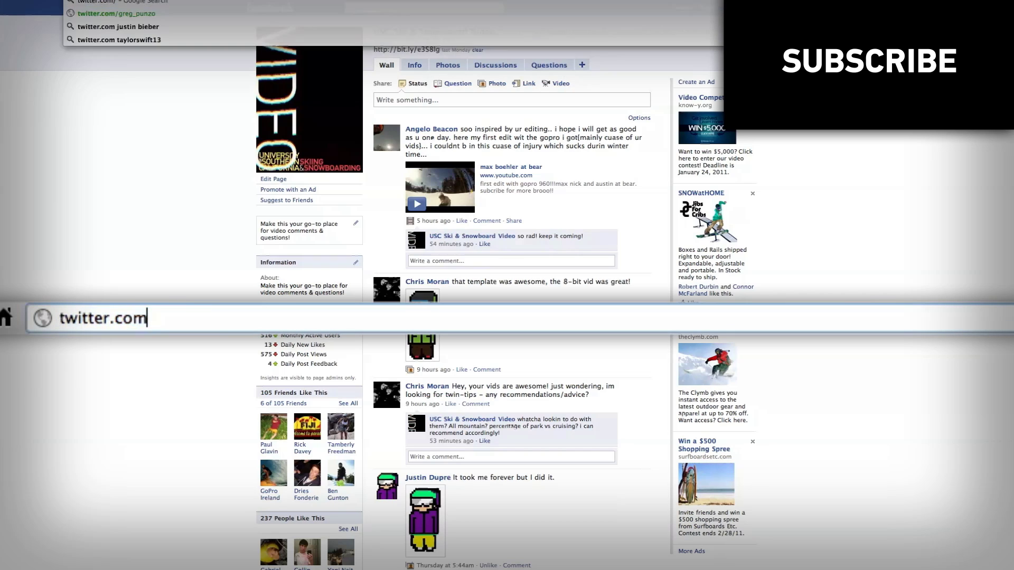